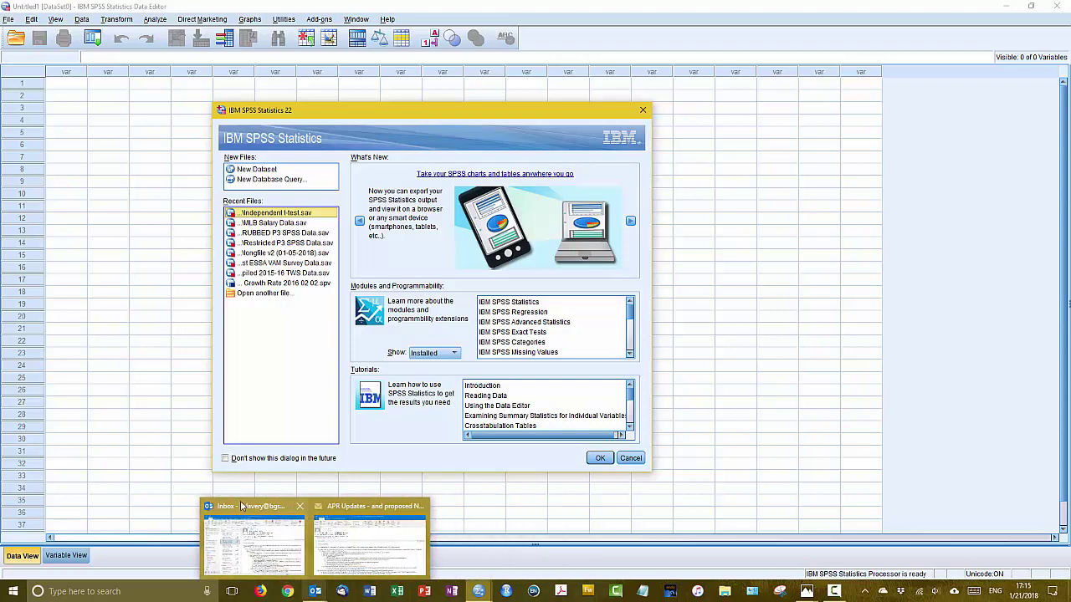
Turn off the startup welcome dialog and close it without opening any file.
left_click(224, 459)
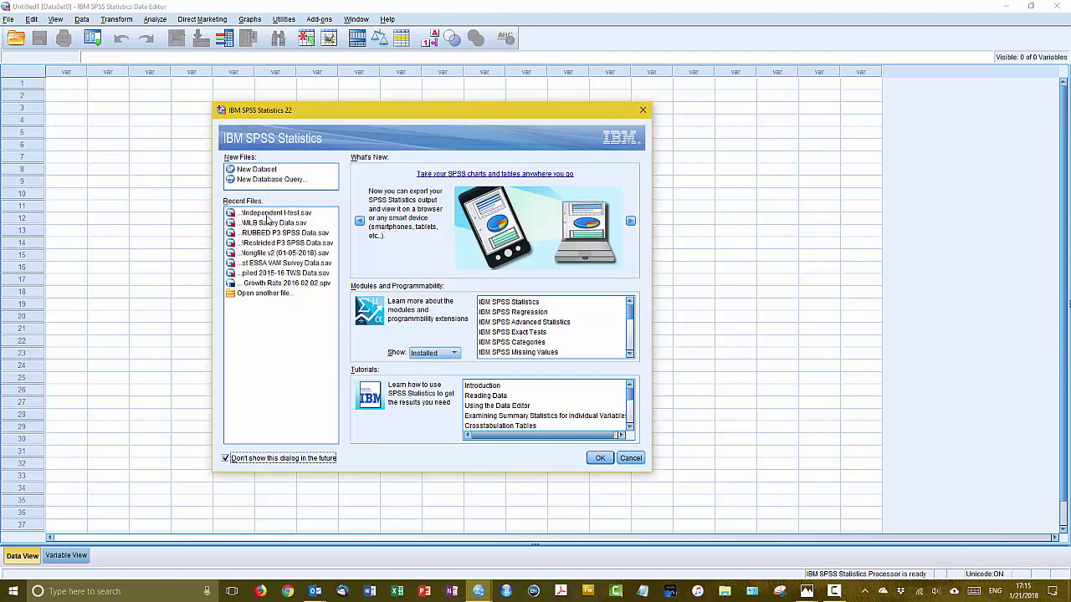
left_click(252, 296)
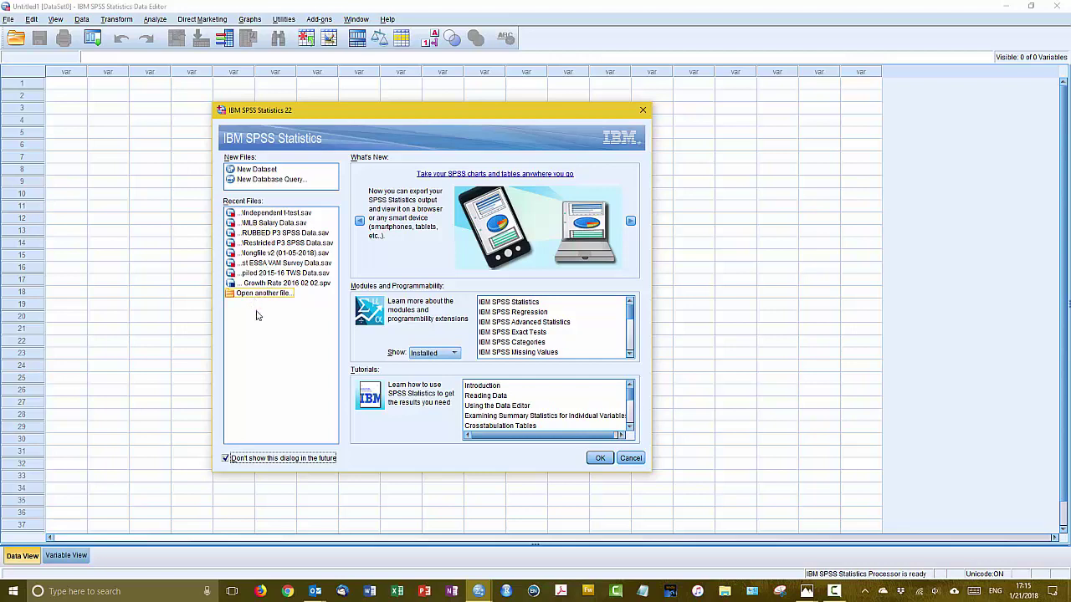
left_click(257, 338)
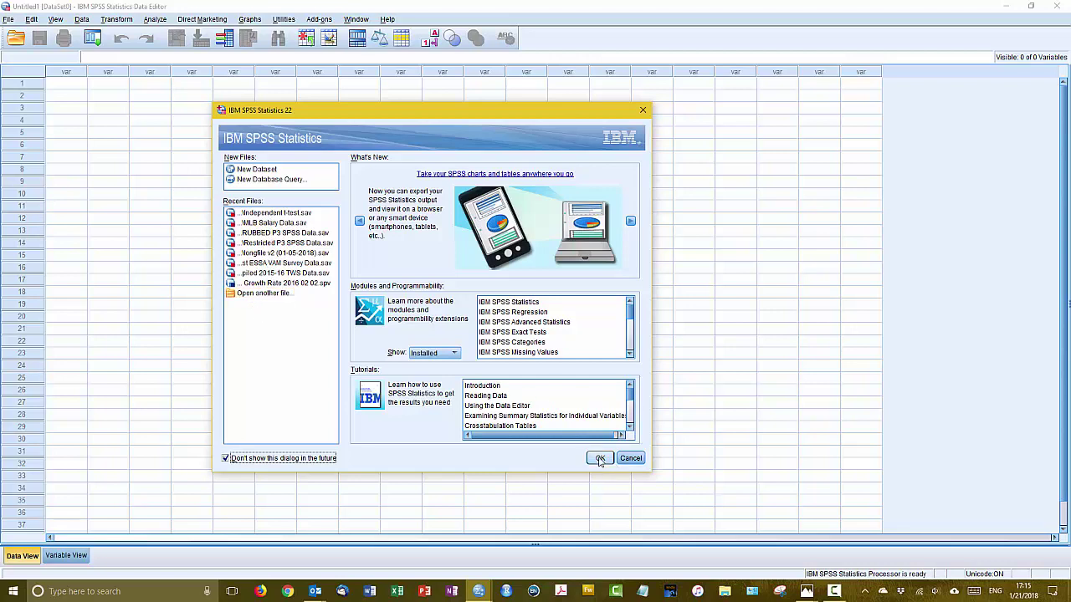
left_click(623, 463)
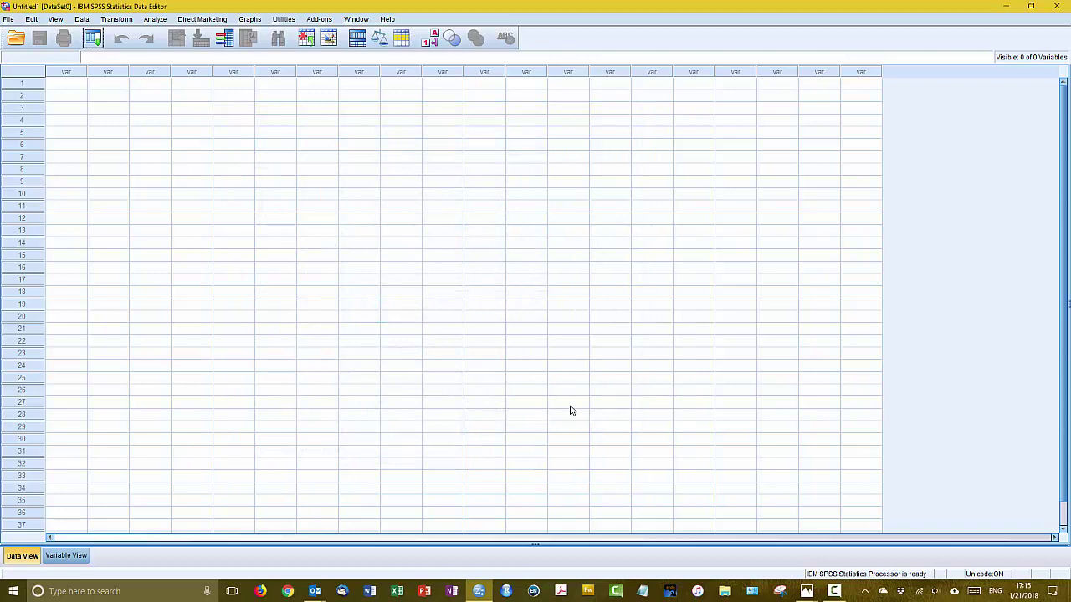
left_click(9, 21)
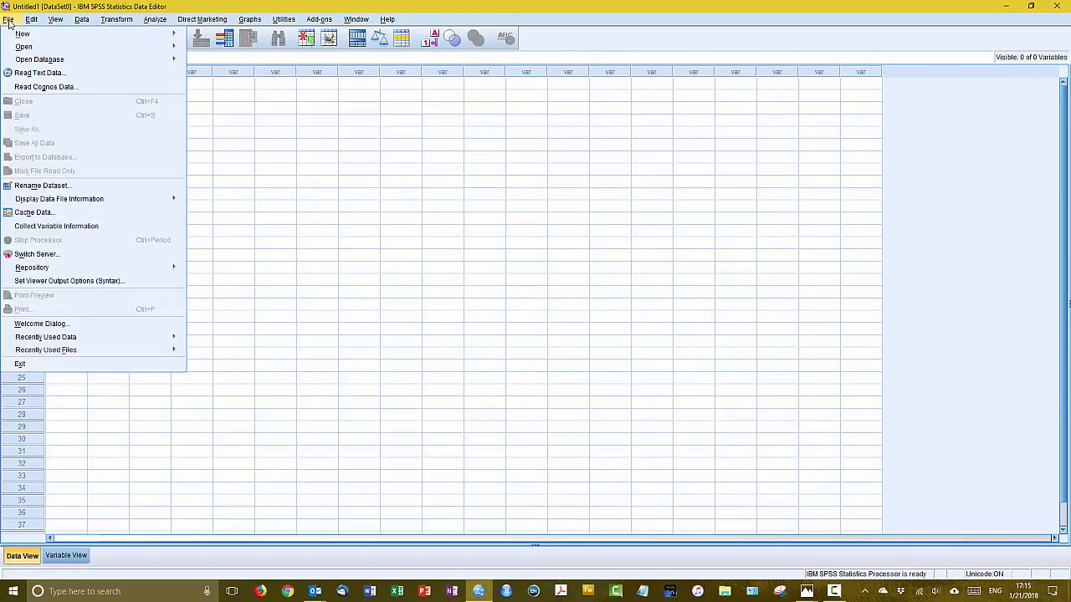
mouse_move(22, 33)
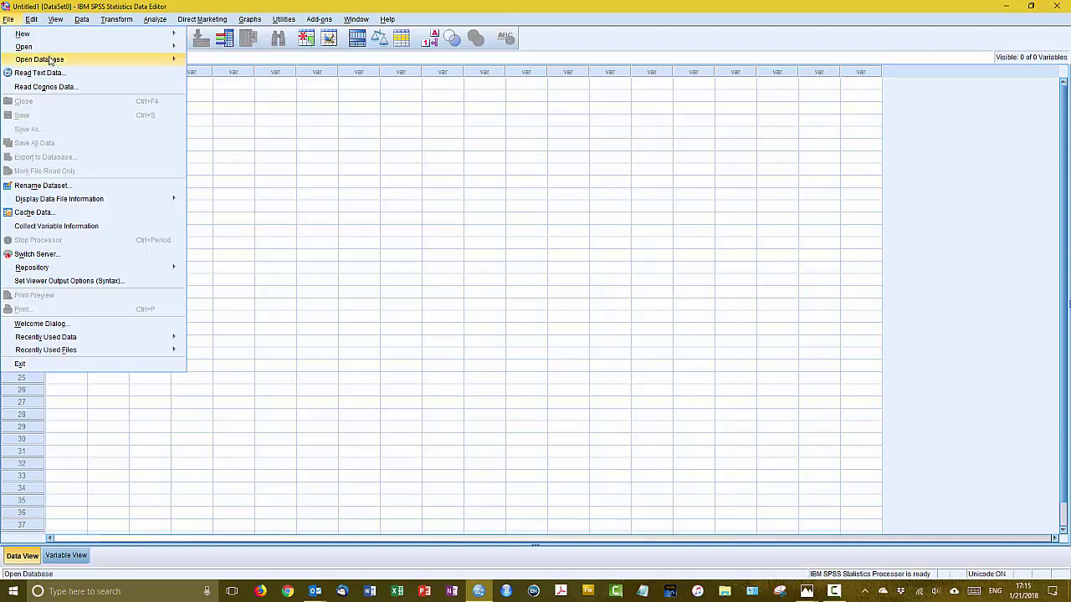
mouse_move(44, 52)
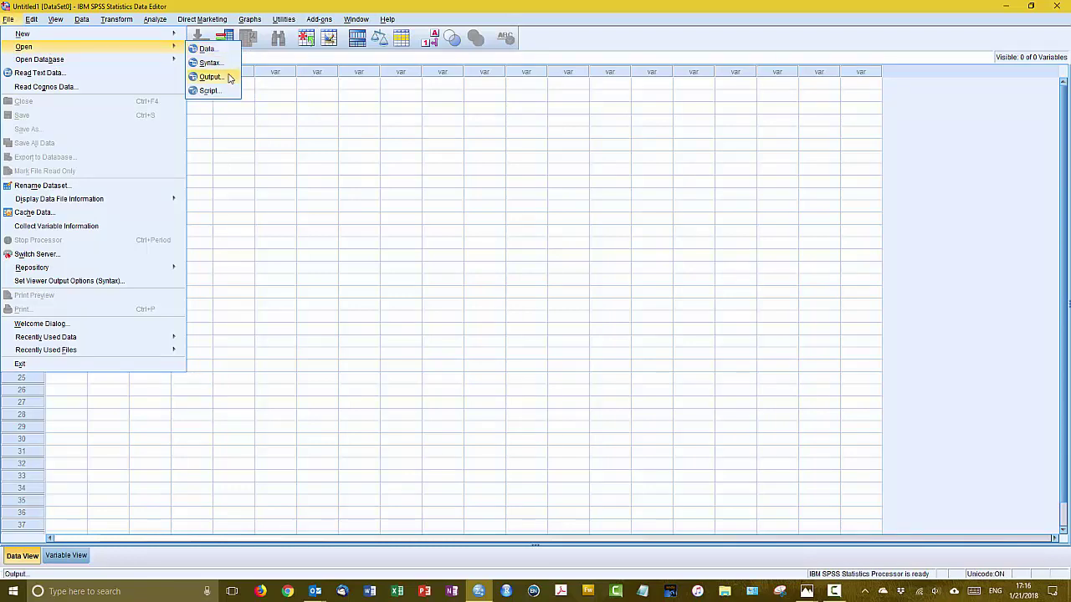
key("Escape")
key("Escape")
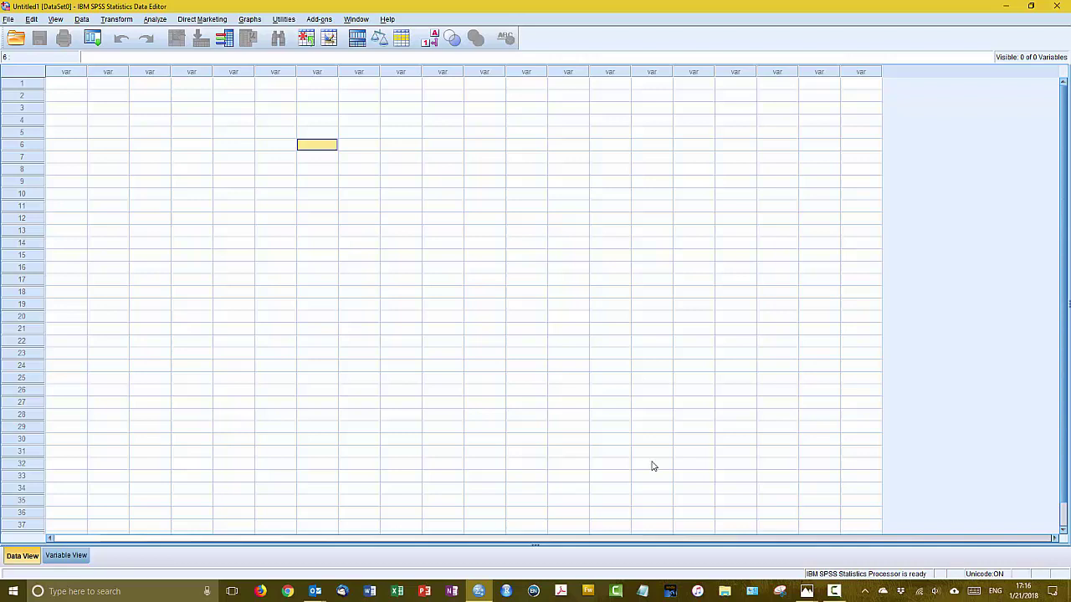
Resize SPSS to the left half and show the Table 4.1 image in Photos beside it.
left_click(834, 592)
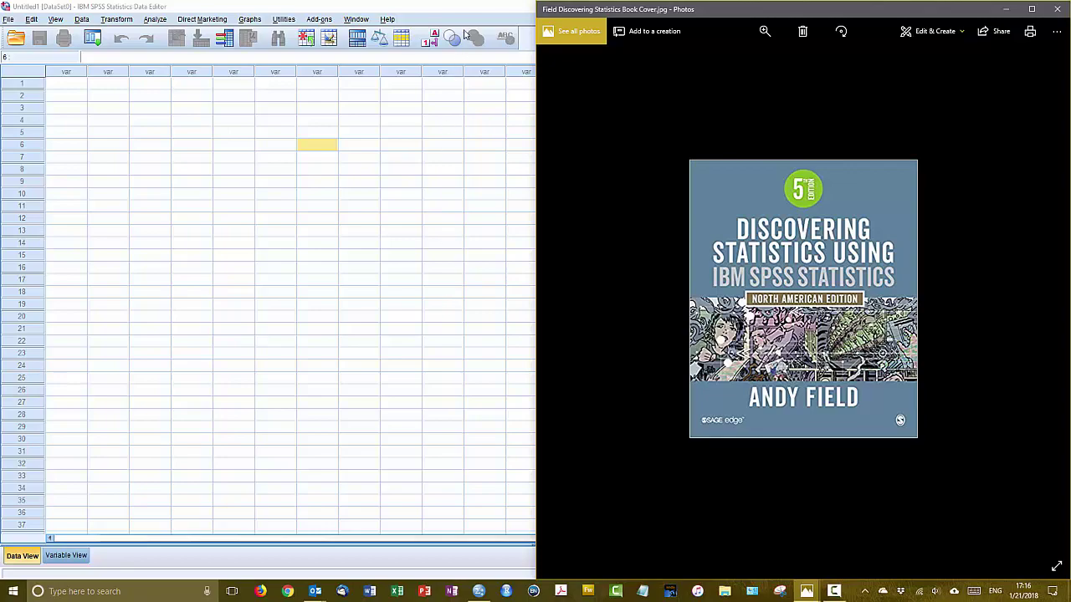
left_click_drag(470, 8, 2, 193)
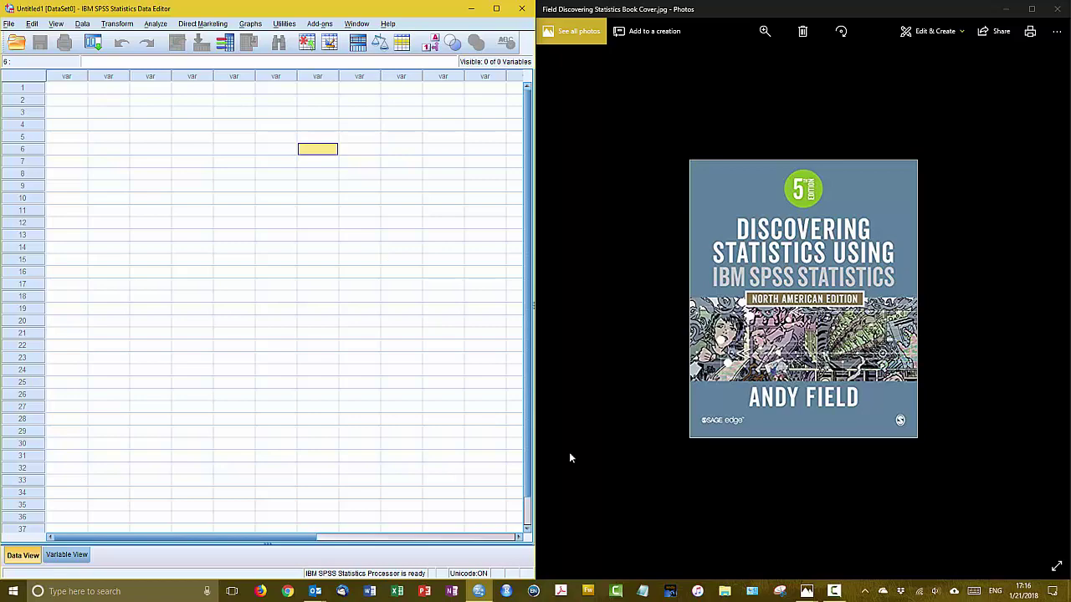
left_click(807, 592)
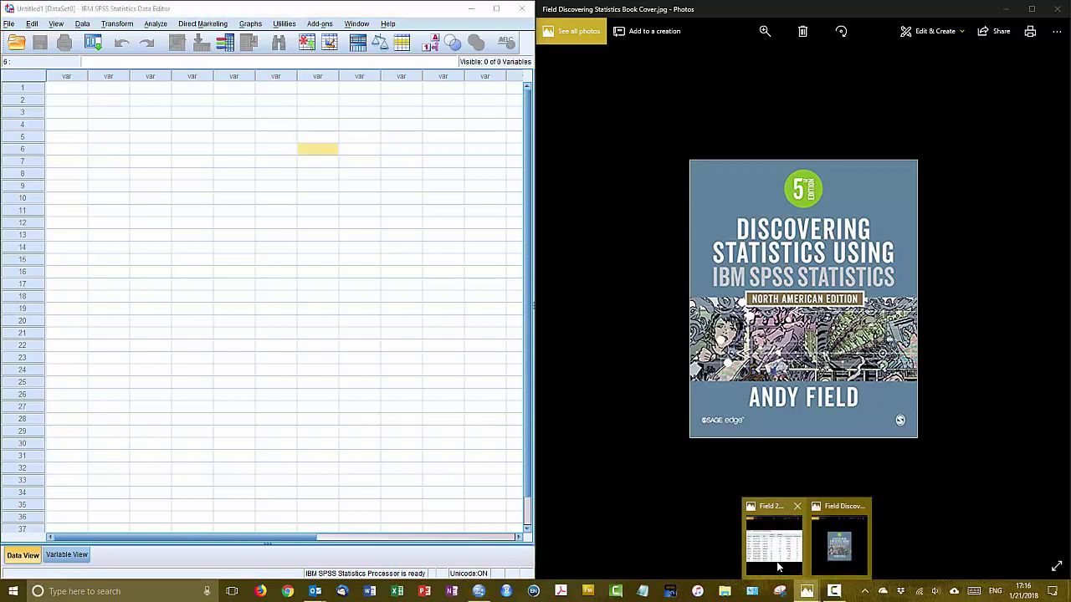
left_click(776, 562)
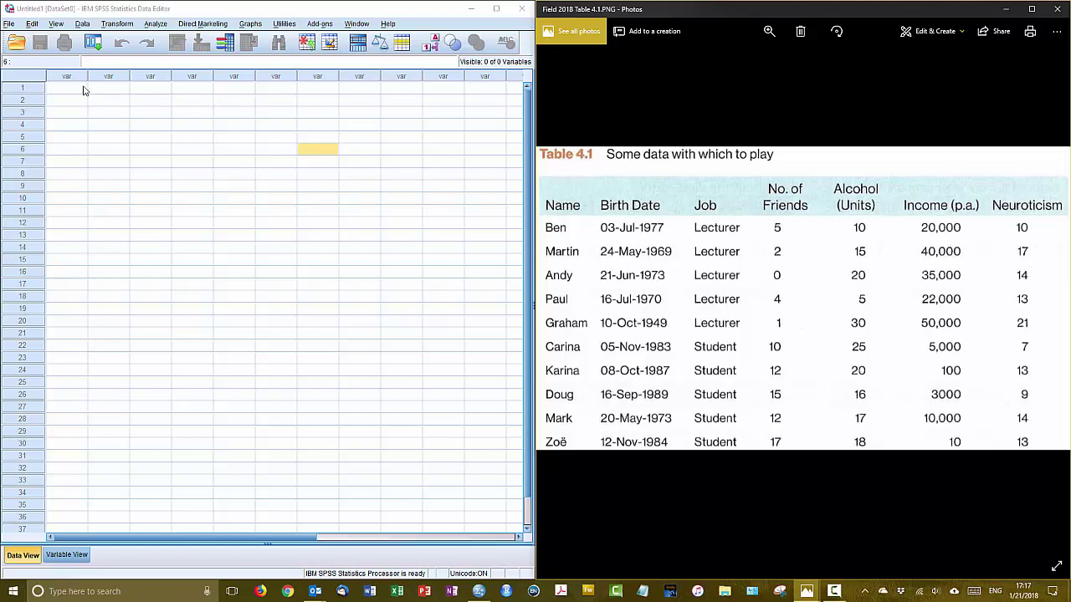
Select cells in the Data View grid, then switch to the empty Variable View.
left_click(33, 90)
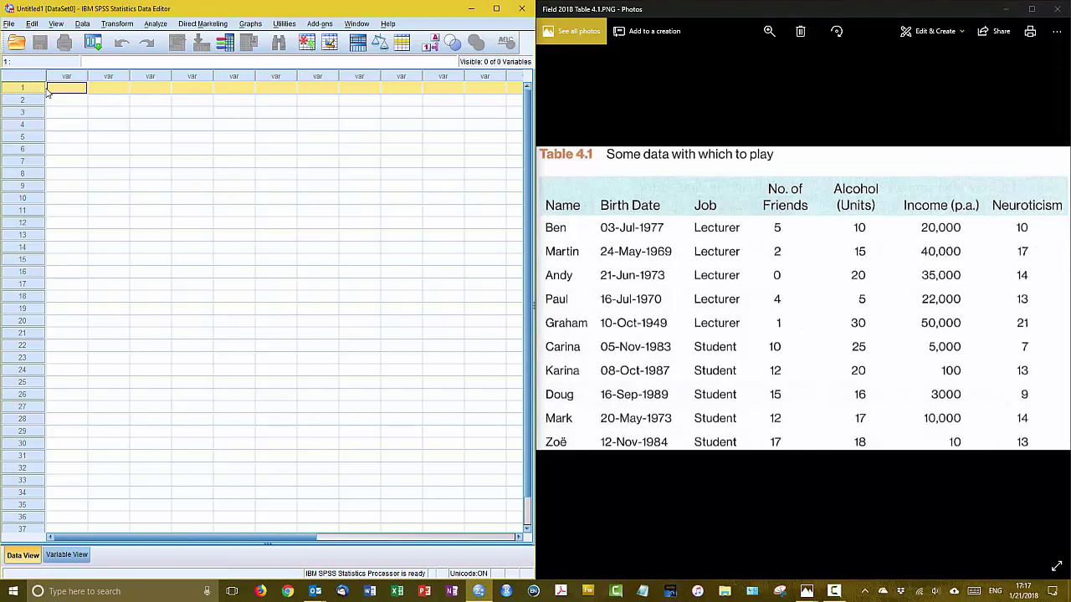
left_click(73, 78)
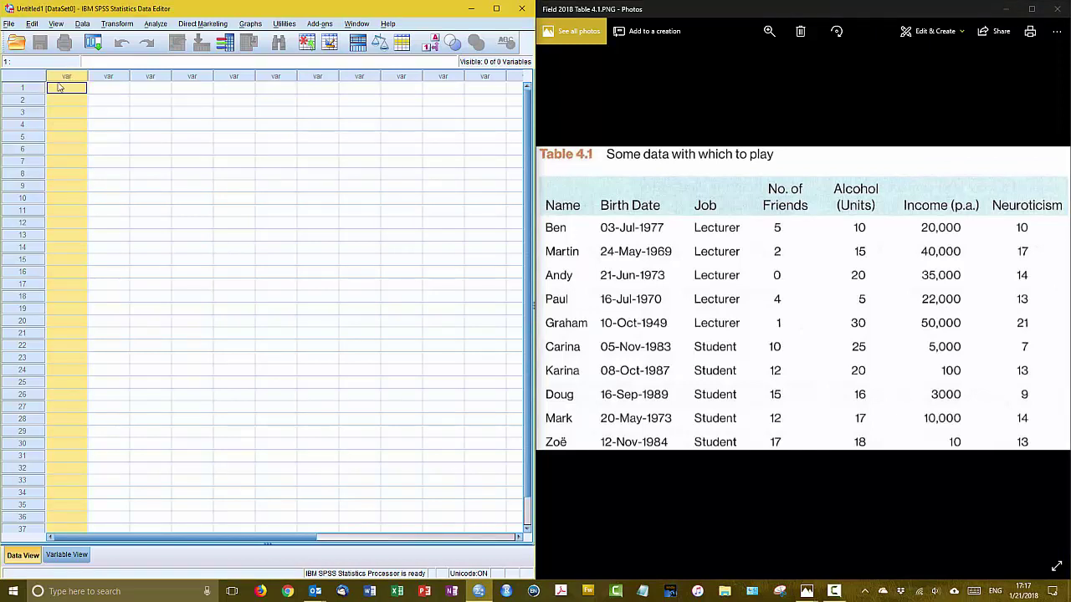
left_click(73, 104)
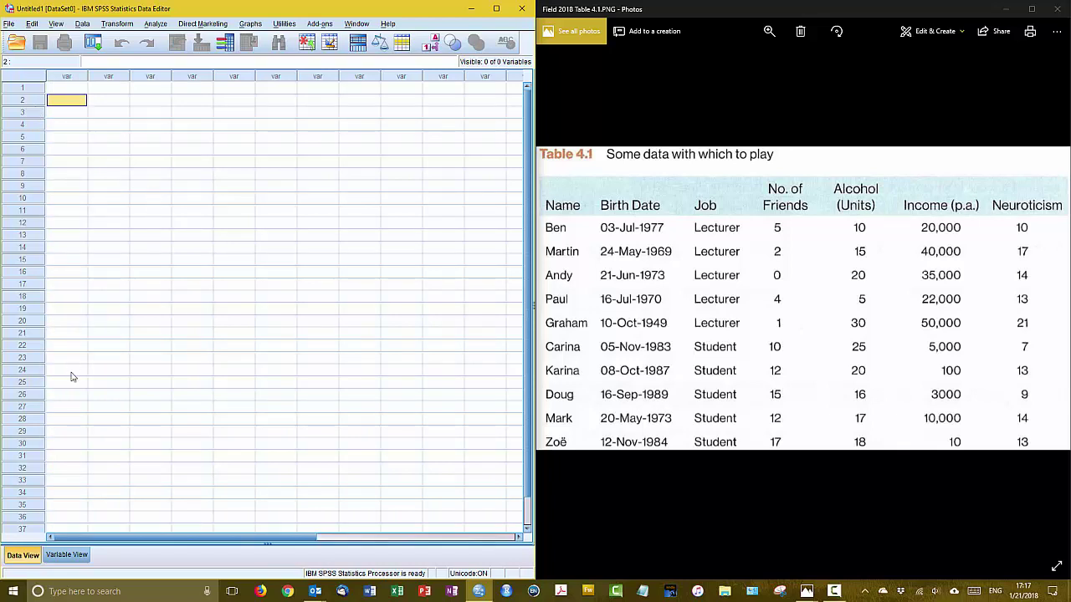
left_click(60, 558)
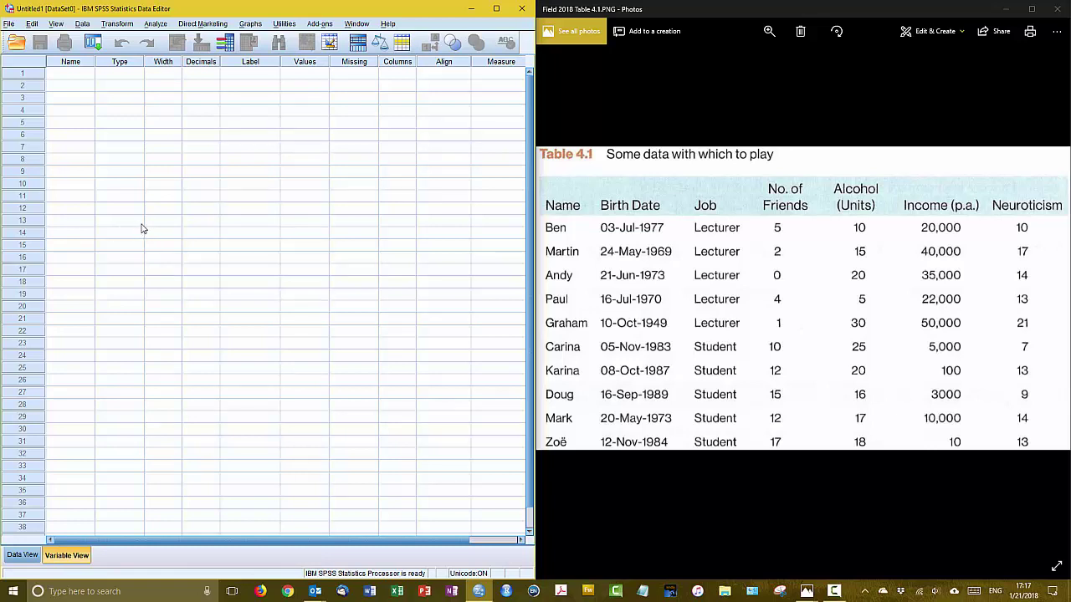
Create the first three variables: Name, BirthDate and Job.
left_click(68, 75)
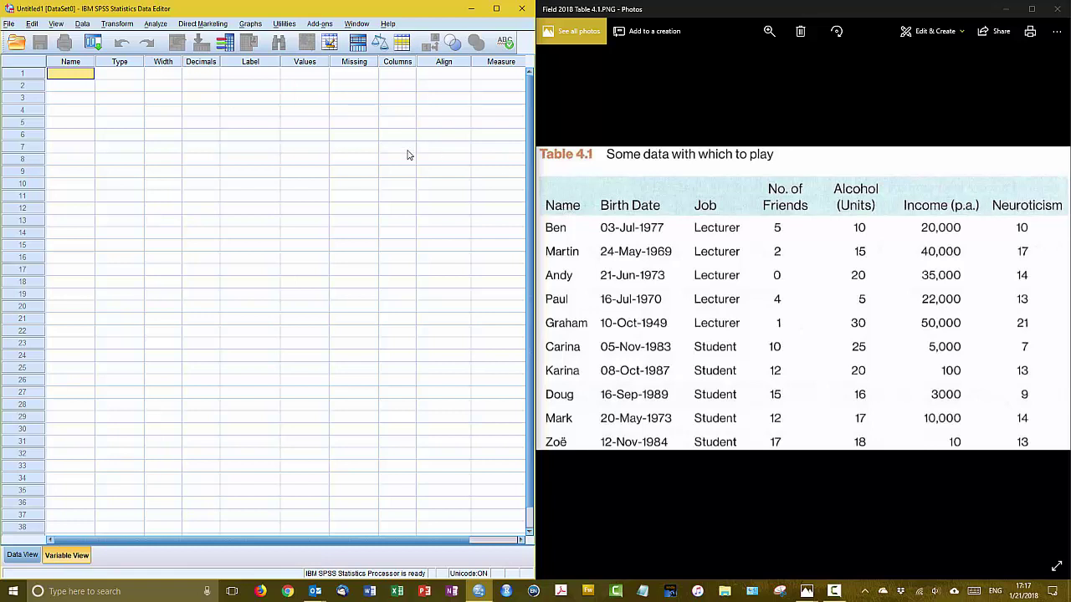
type("Name")
key("Return")
type("BirthDate")
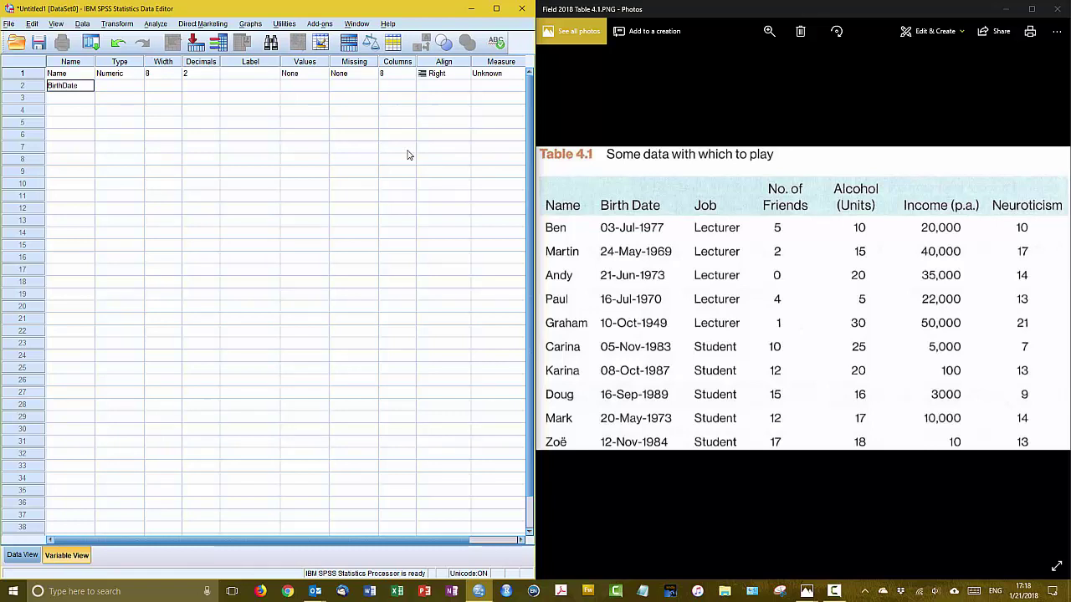
key("Return")
type("Job")
key("Return")
Add the variables Friends, Alcohol, Income and Neuroticism.
type("Number")
key("BackSpace")
key("BackSpace")
key("BackSpace")
key("BackSpace")
key("BackSpace")
key("BackSpace")
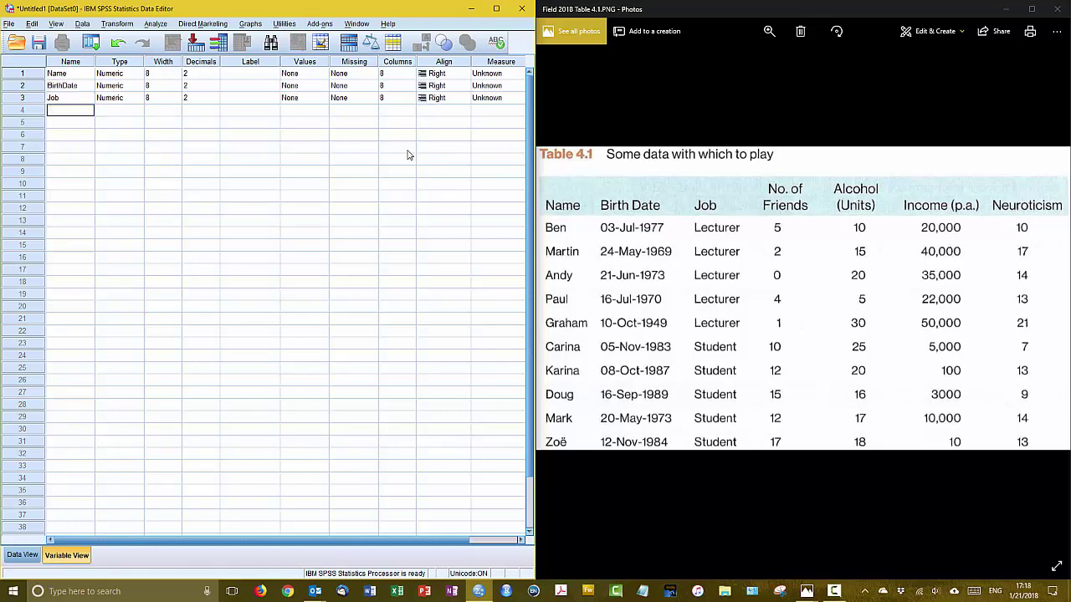
type("Friends")
key("Return")
type("A")
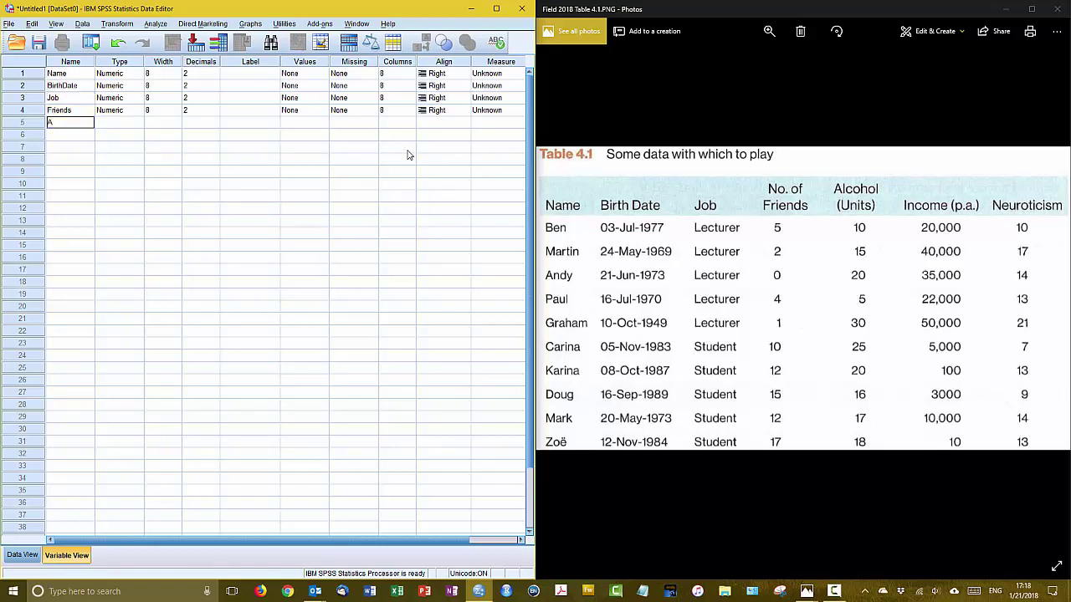
type("lcohol")
key("Return")
type("Income")
key("Return")
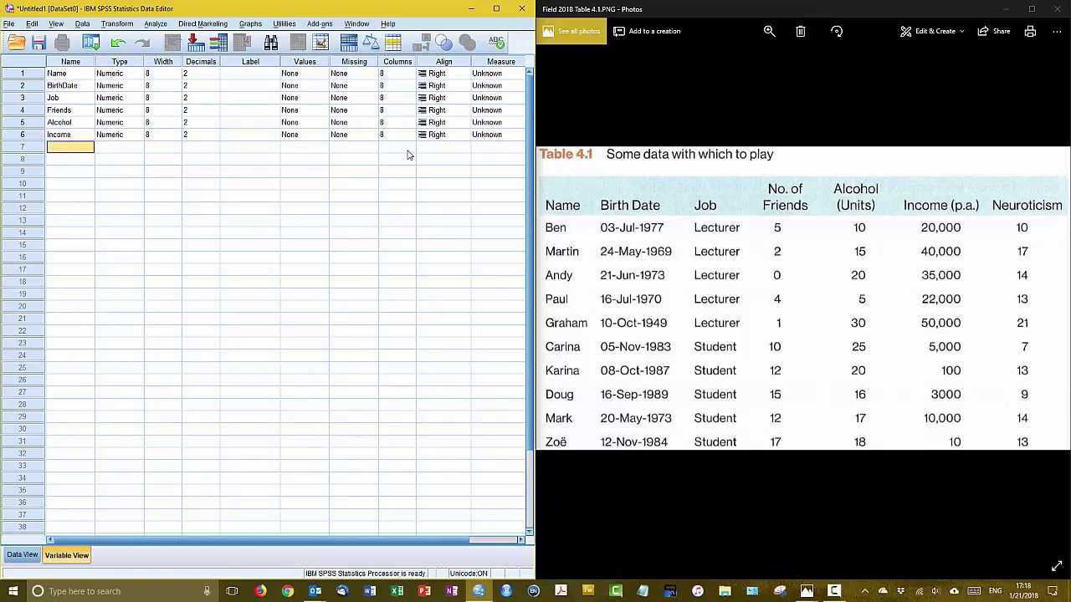
type("Neurop")
type("icism")
key("Return")
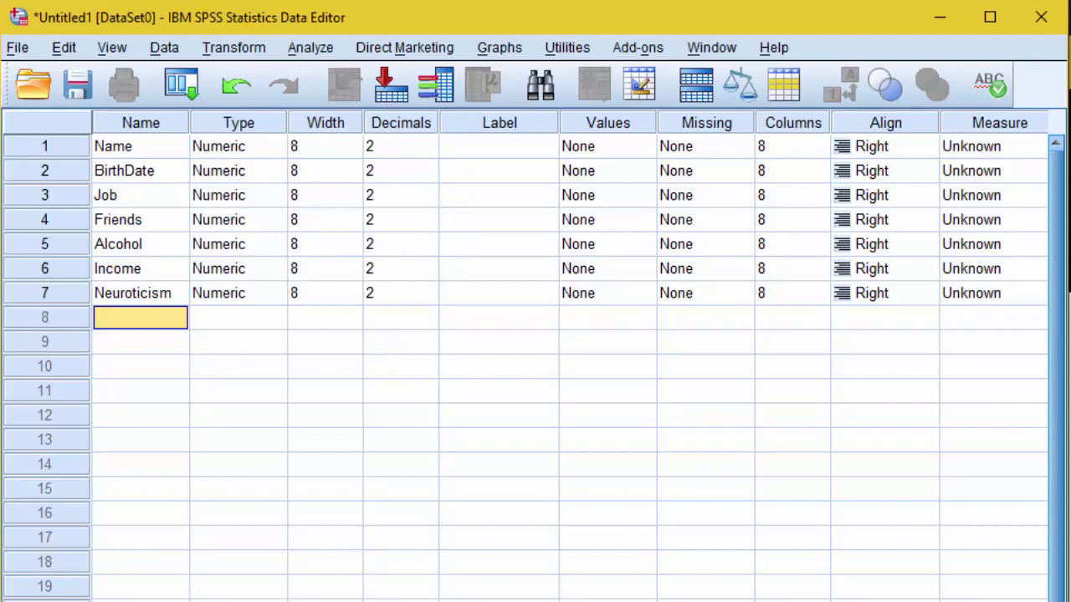
key("ctrl+t")
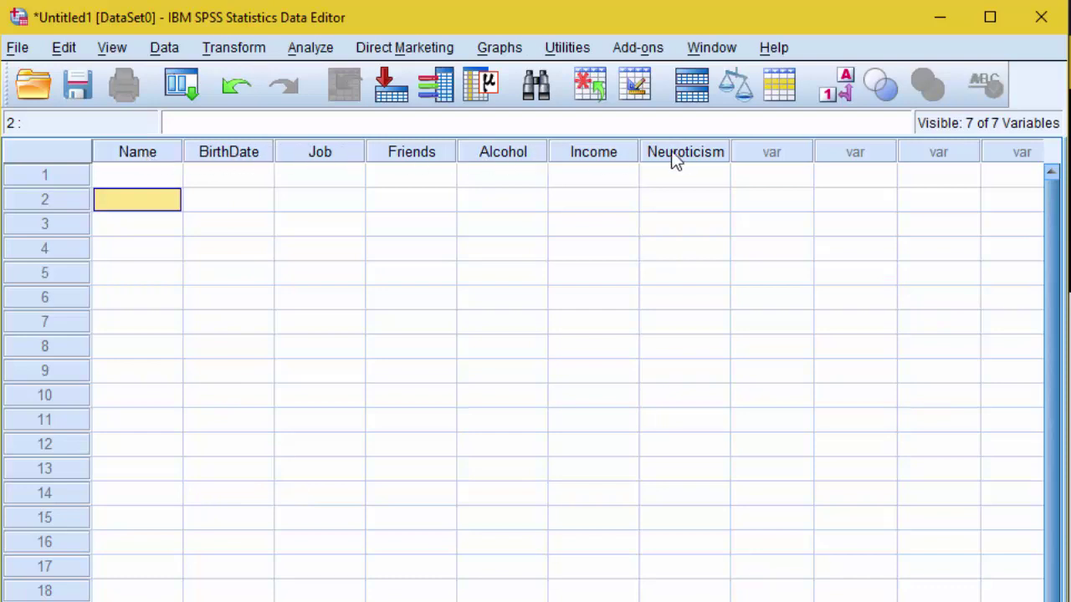
left_click(507, 159)
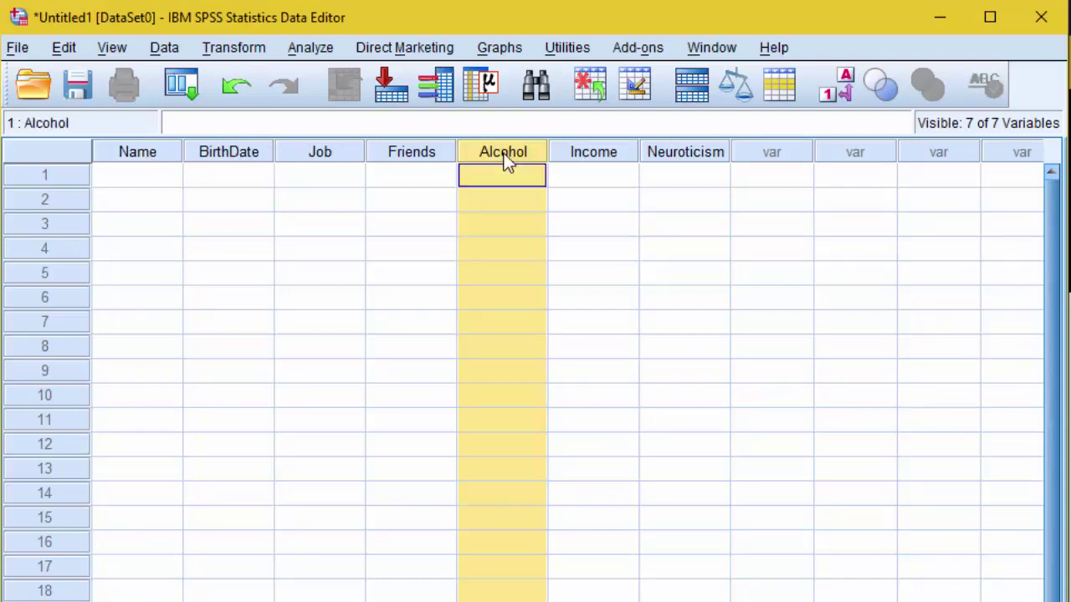
left_click(409, 159)
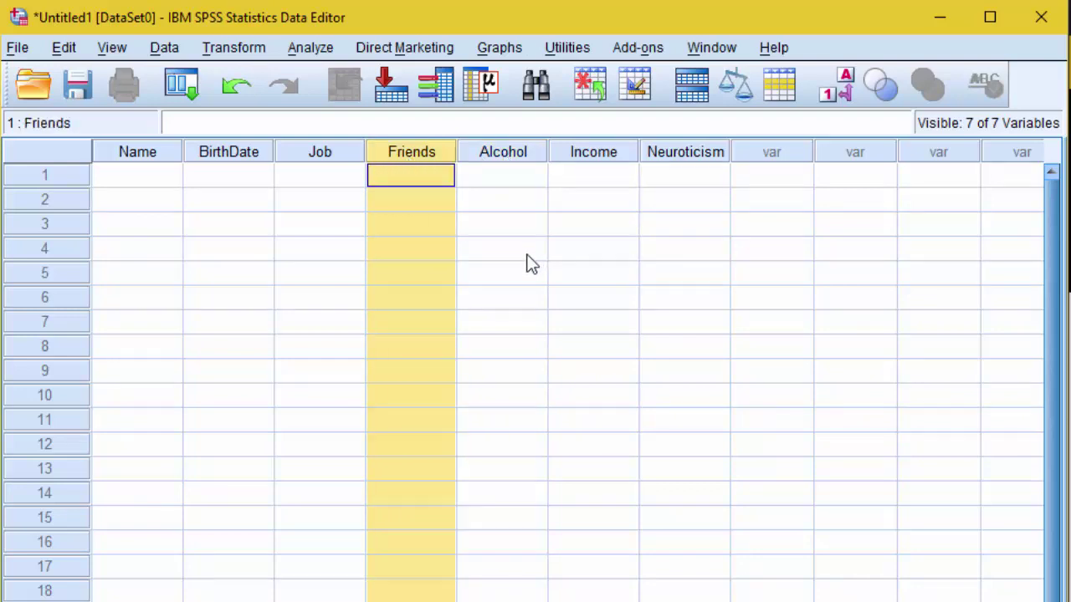
left_click(61, 173)
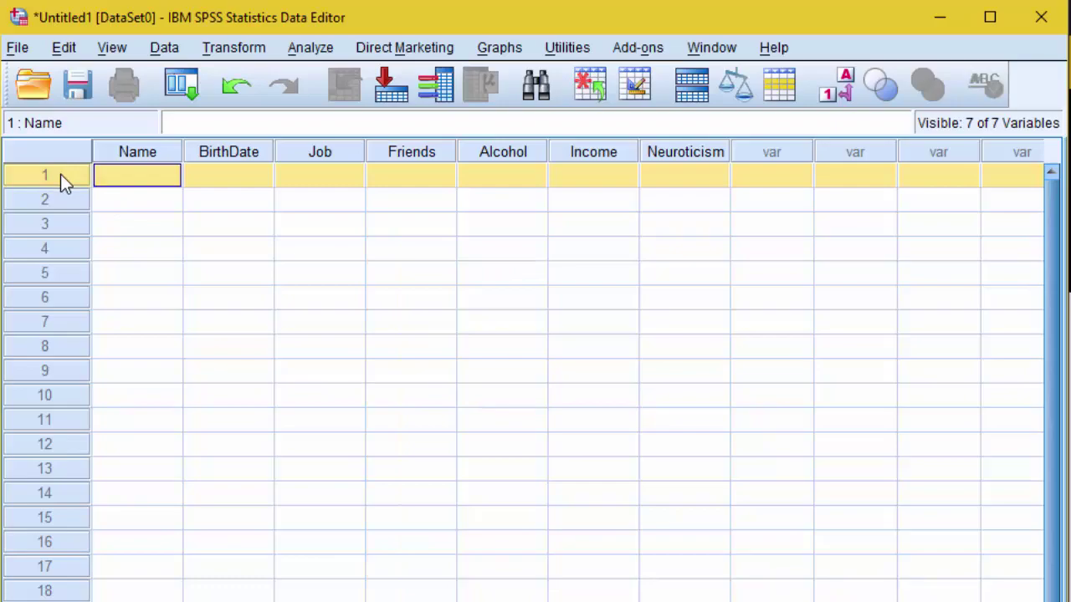
left_click(62, 205)
left_click(62, 223)
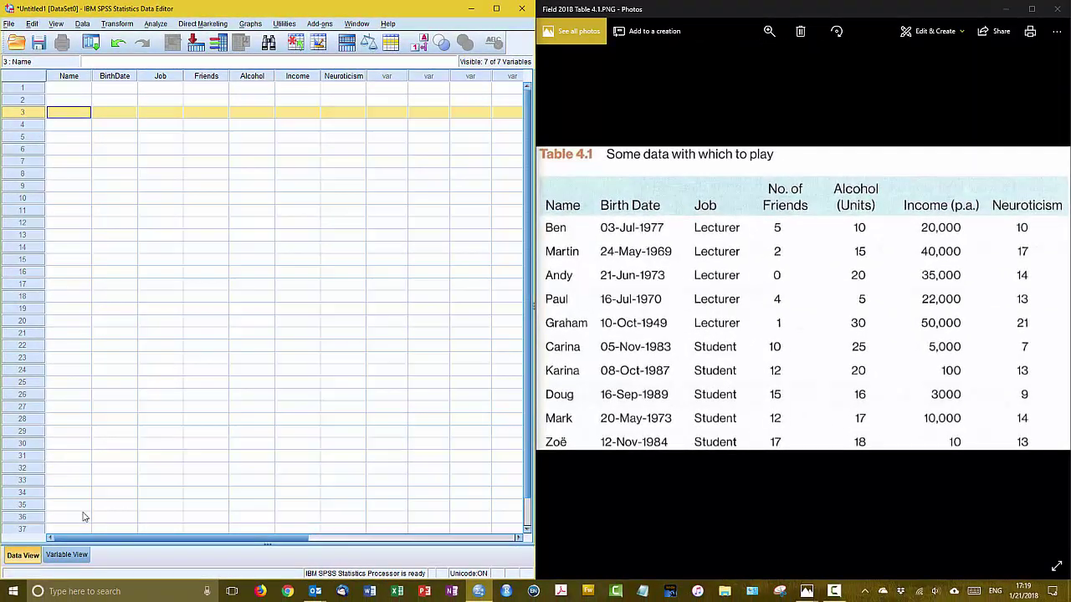
Change the Name variable's type from Numeric to String so it holds text.
left_click(67, 555)
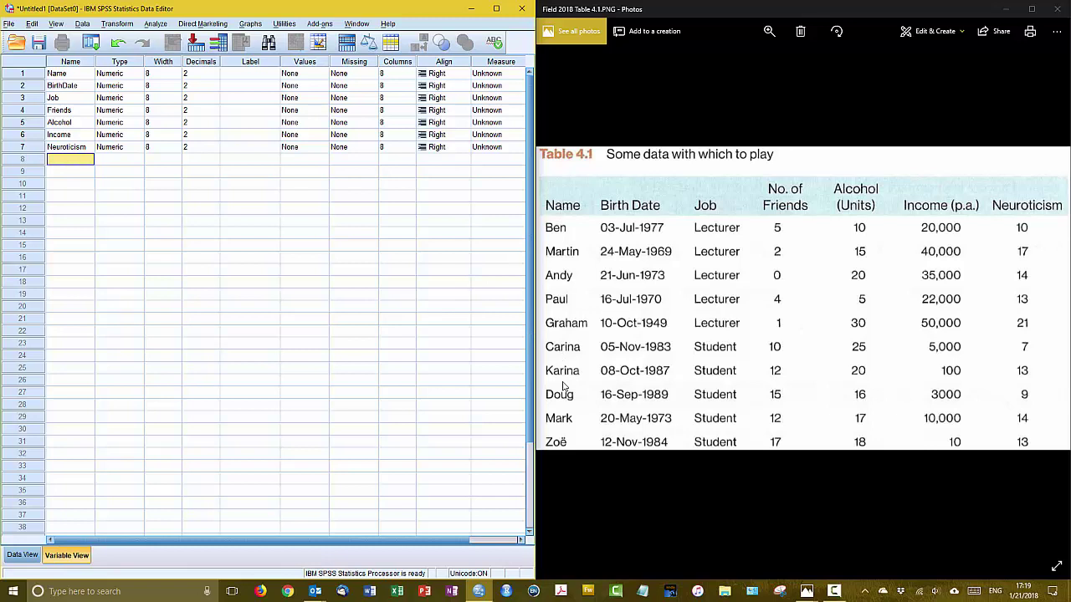
left_click(113, 74)
left_click(112, 86)
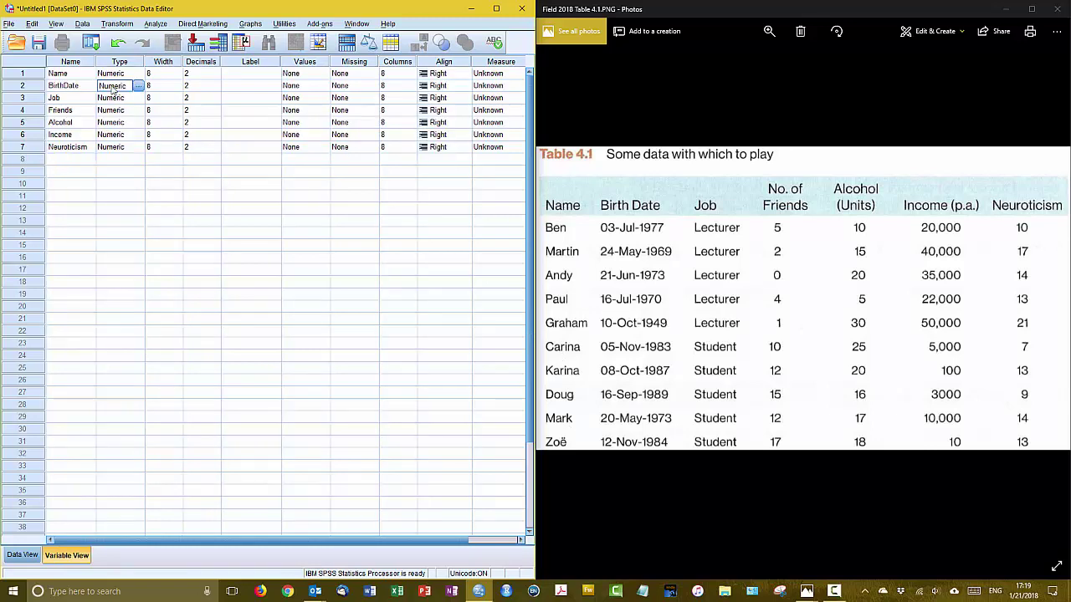
left_click(116, 76)
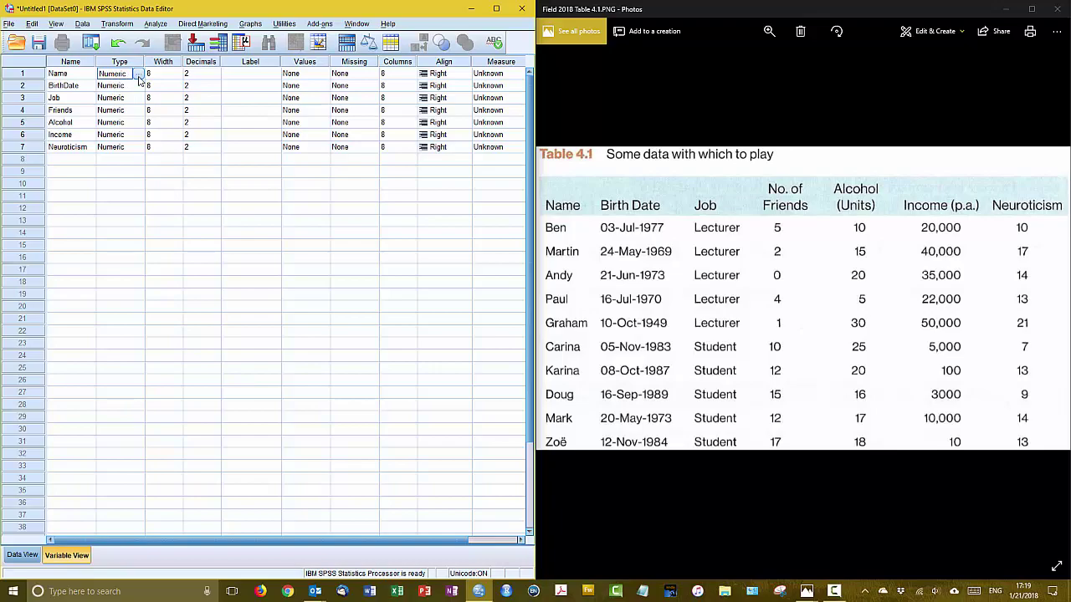
left_click(139, 74)
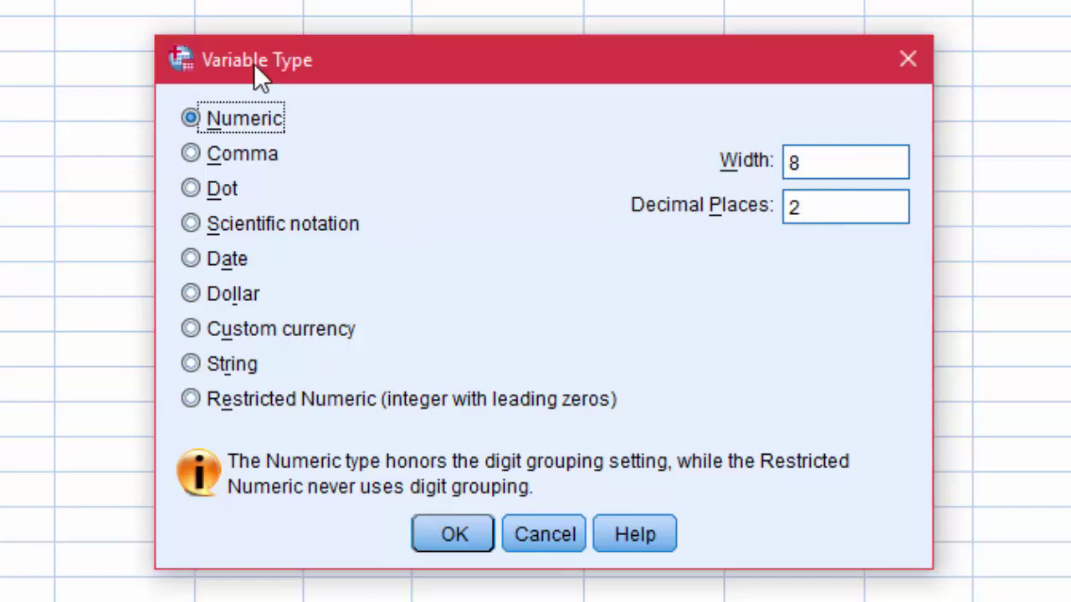
left_click(190, 364)
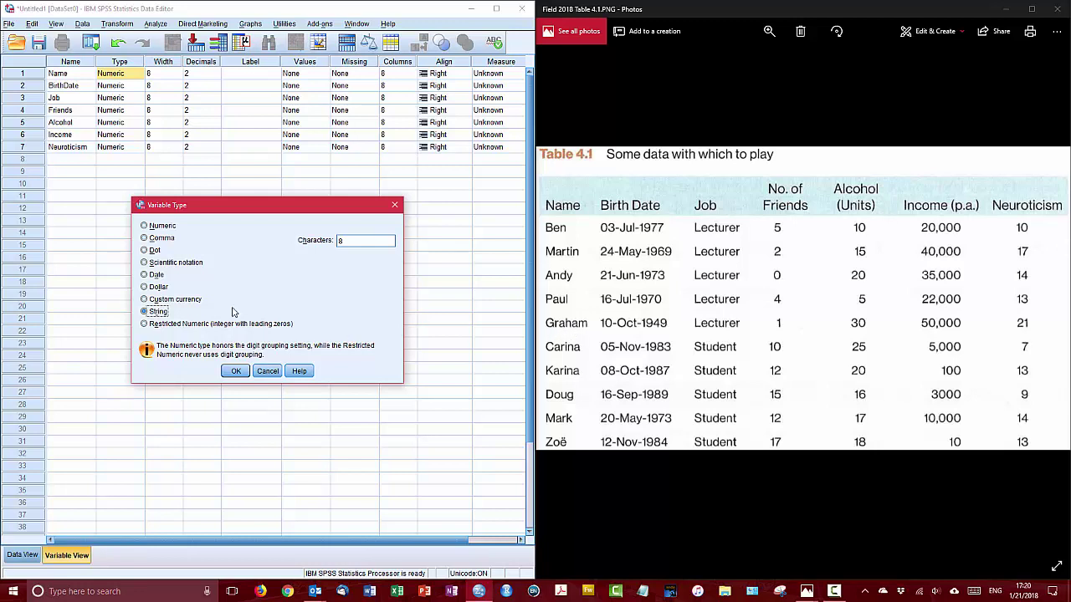
left_click(236, 372)
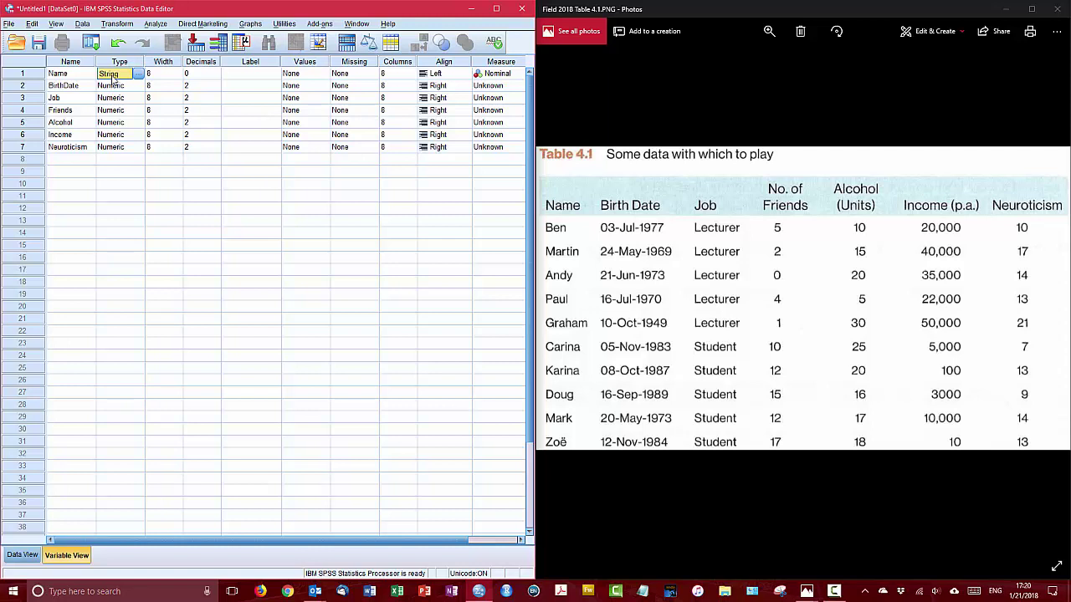
left_click(502, 64)
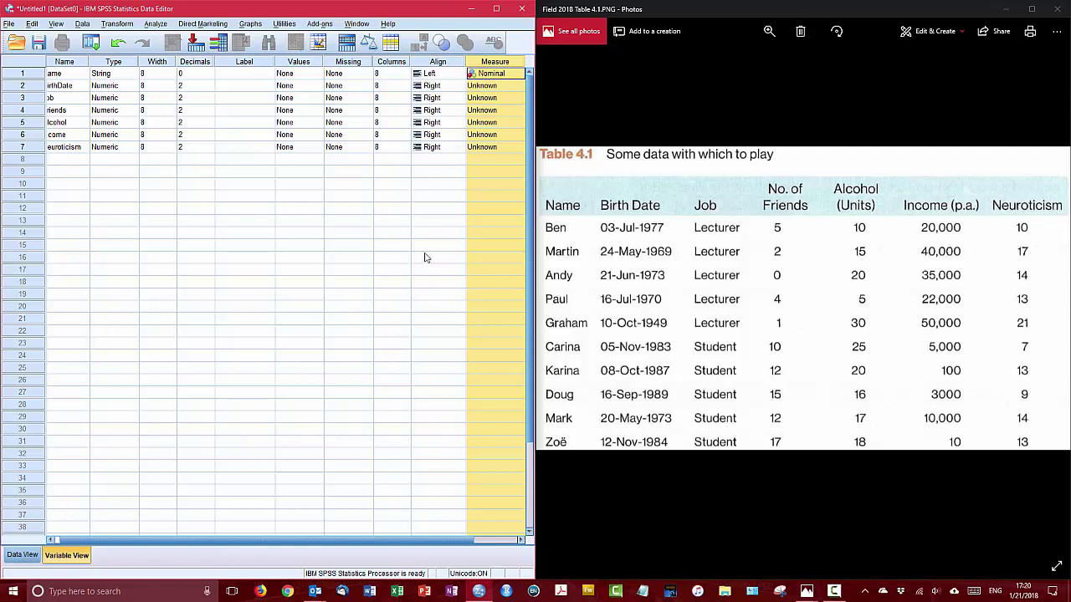
left_click_drag(166, 544, 159, 543)
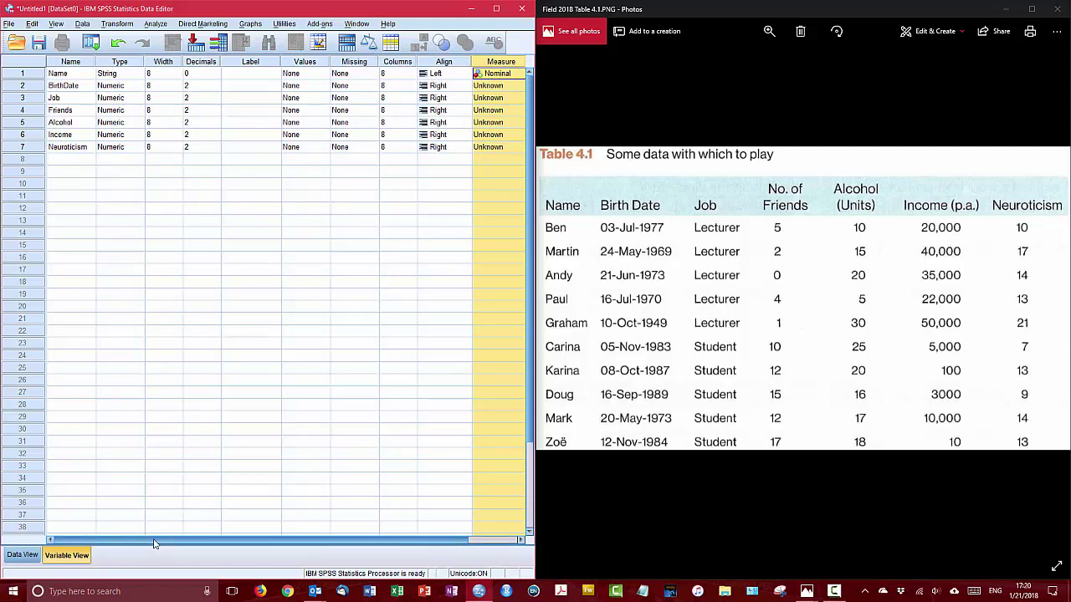
Enter the first five names in the Name column: Ben, Martin, Andy, Paul, Graham.
left_click(23, 556)
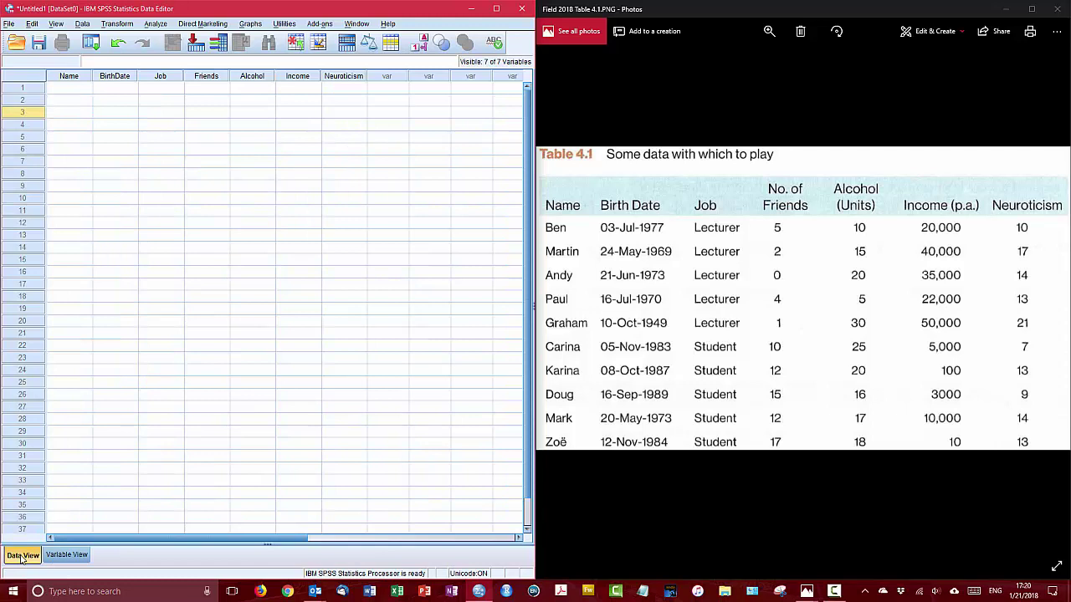
left_click(70, 91)
type("Ben")
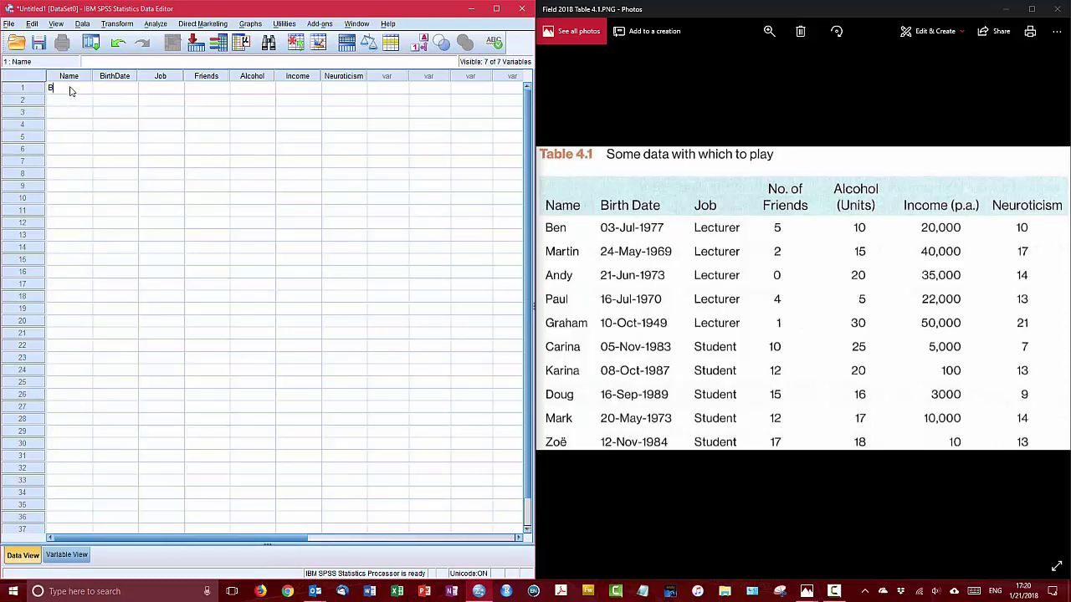
key("Return")
type("Martin")
key("Return")
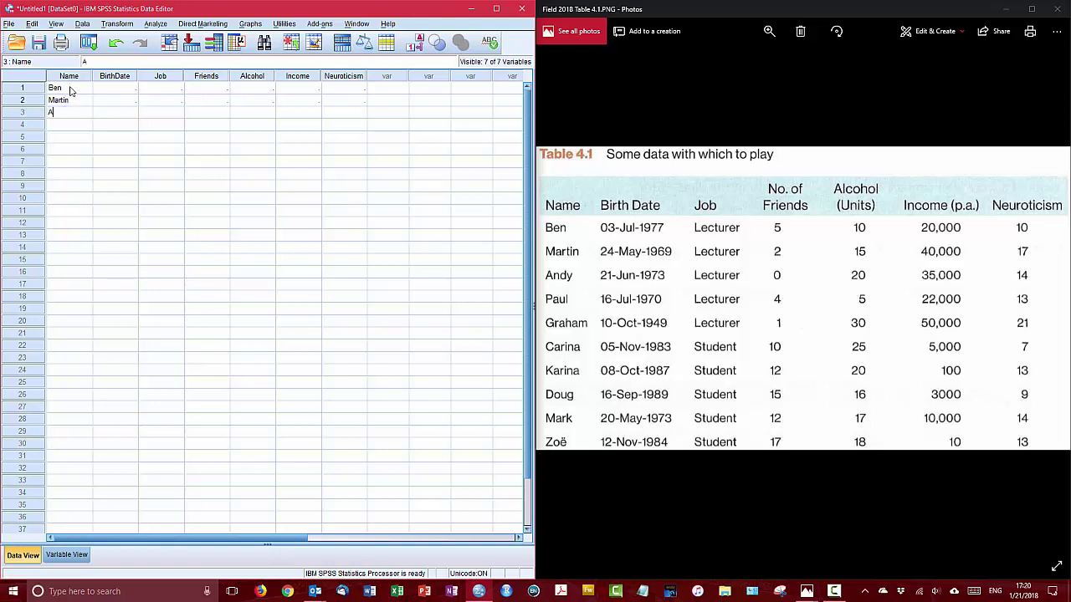
type("Andy")
key("Return")
type("Paul")
key("Return")
type("Graham")
key("Return")
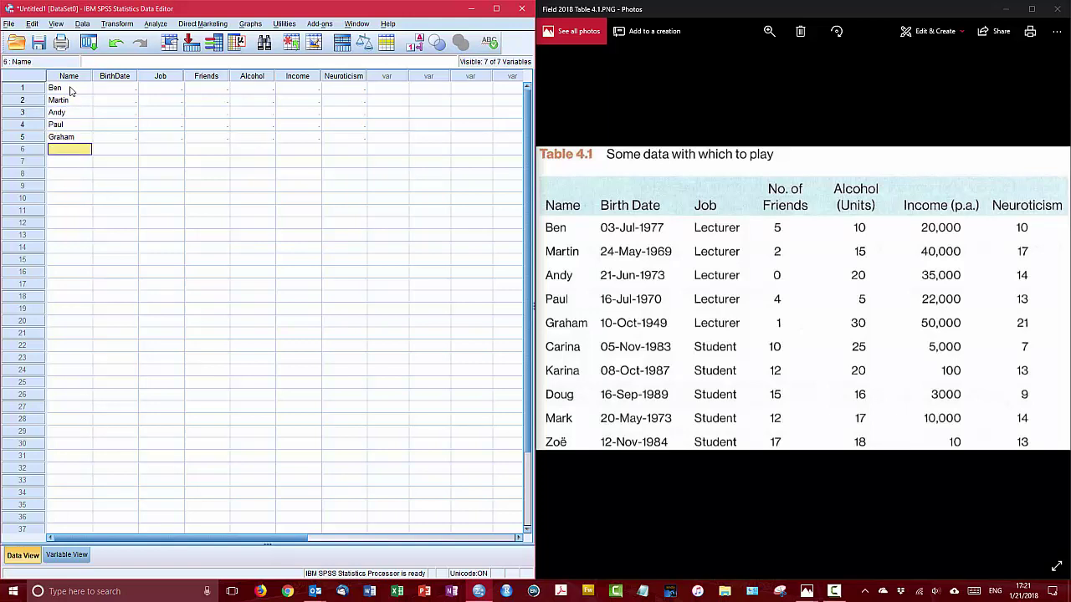
Enter the remaining names Carina, Karina, Doug, Mark and Zoe in rows 6–10.
type("Carina")
key("Return")
type("Karina")
key("Return")
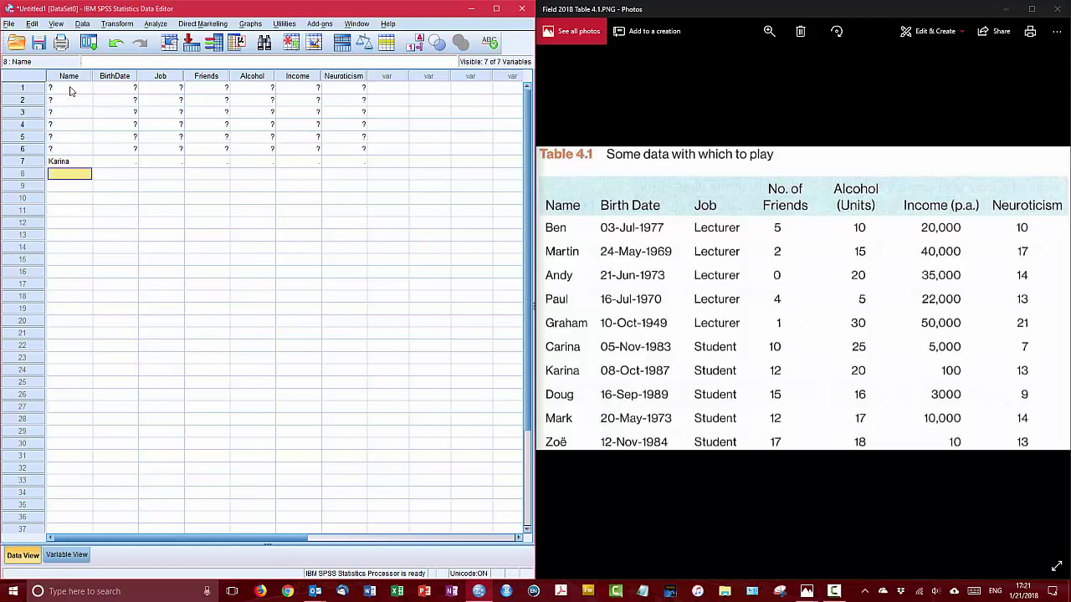
type("Doug")
key("Return")
type("Mark")
key("Return")
type("Zoe")
key("Return")
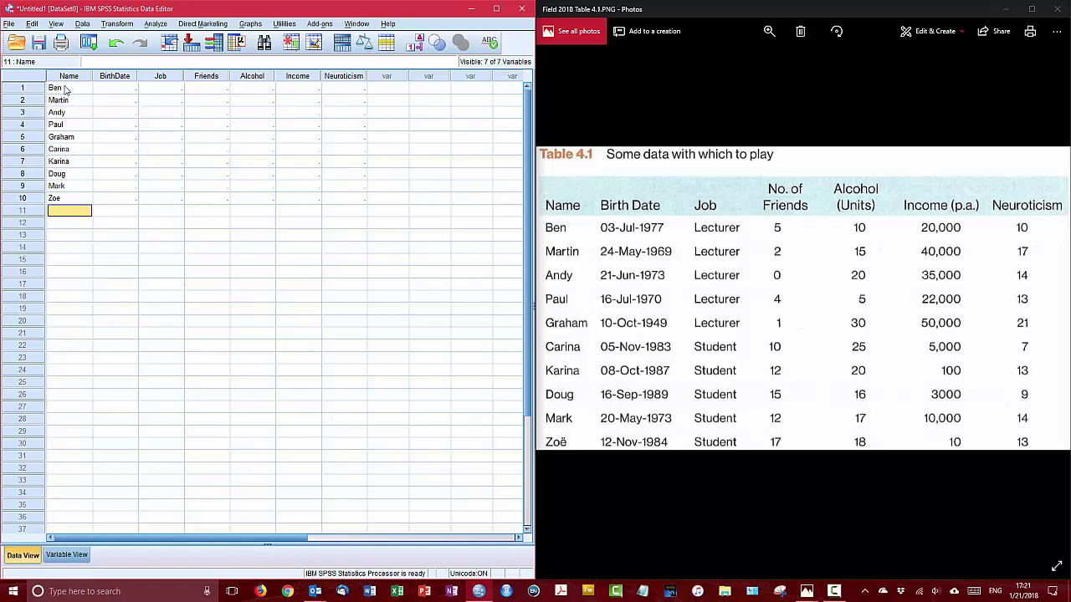
left_click(24, 89)
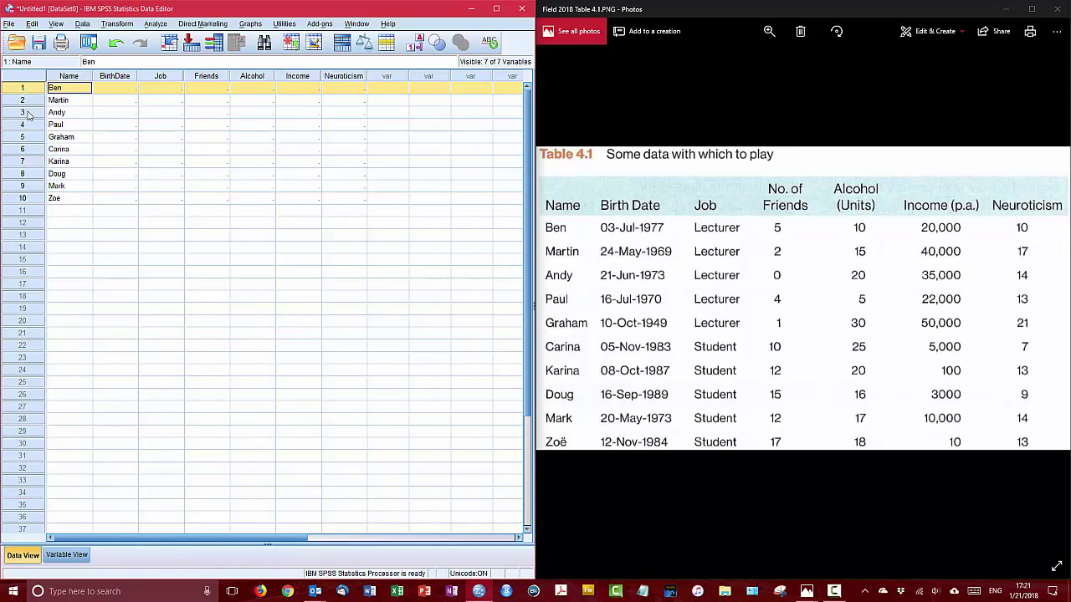
Select rows in Data View, then return to Variable View with Ctrl+T.
left_click(27, 113)
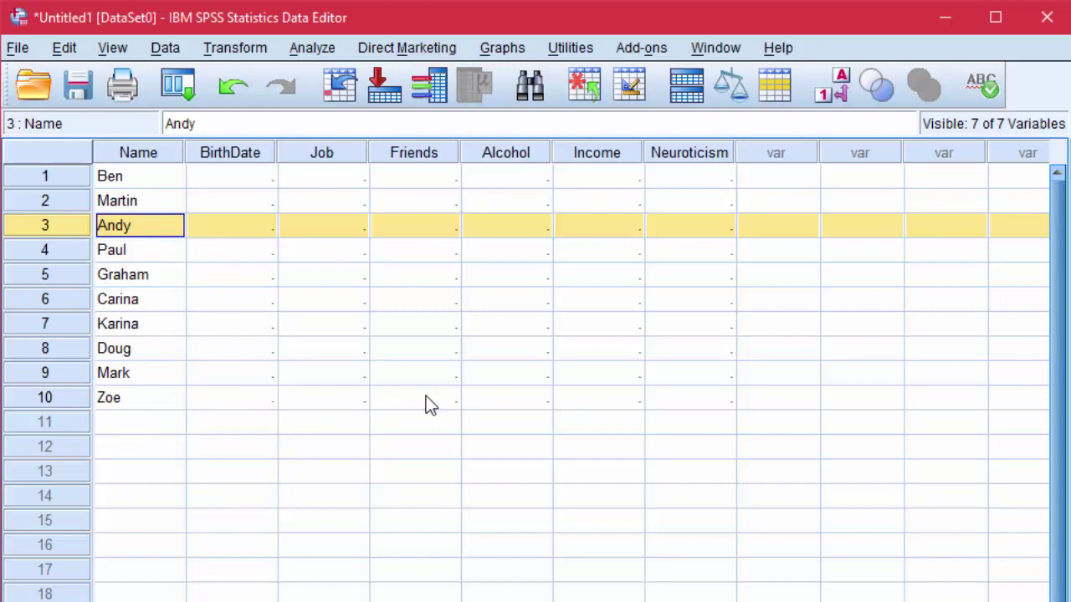
left_click(682, 401)
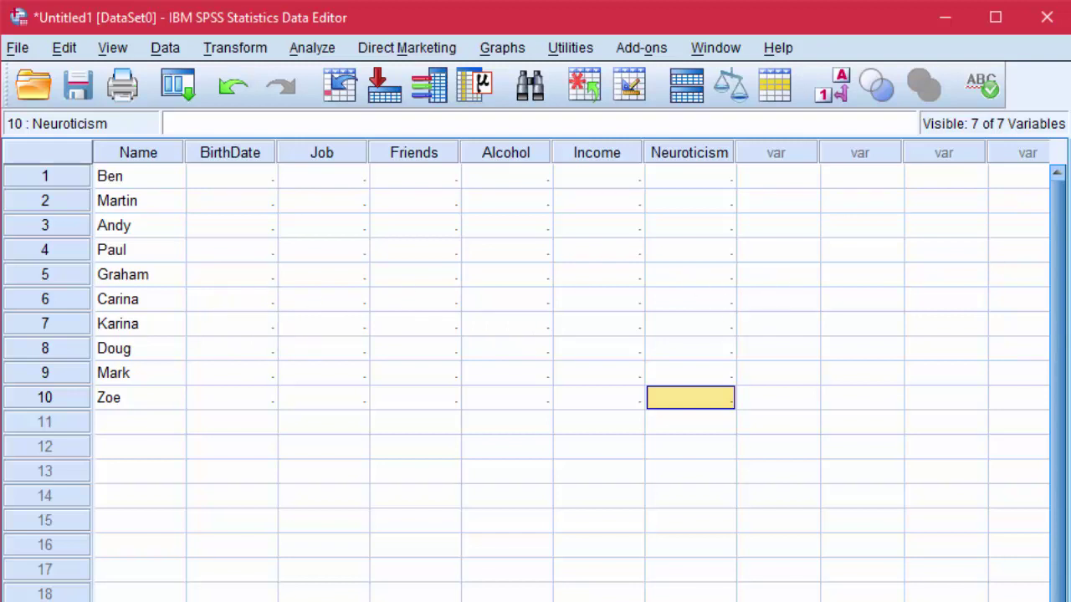
key("ctrl+t")
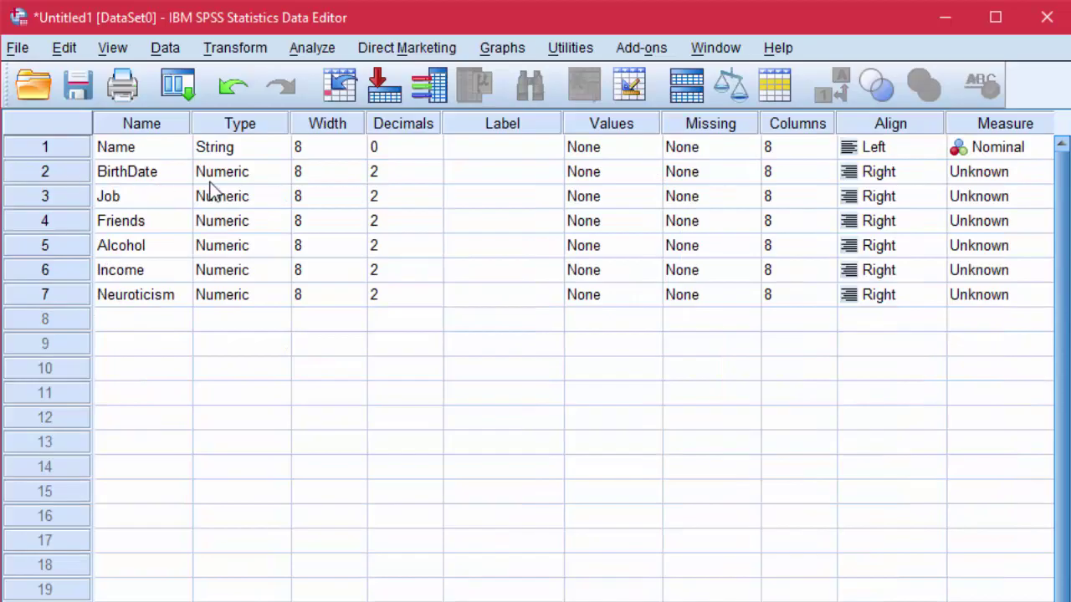
Set BirthDate's type to Date with the dd-mmm-yyyy format.
left_click(238, 173)
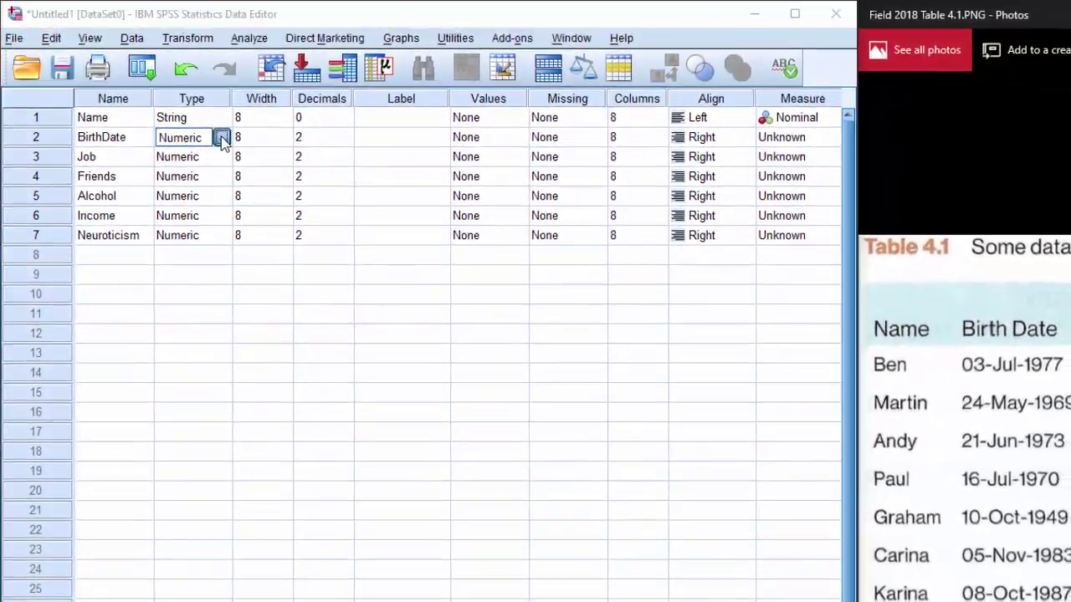
left_click(231, 145)
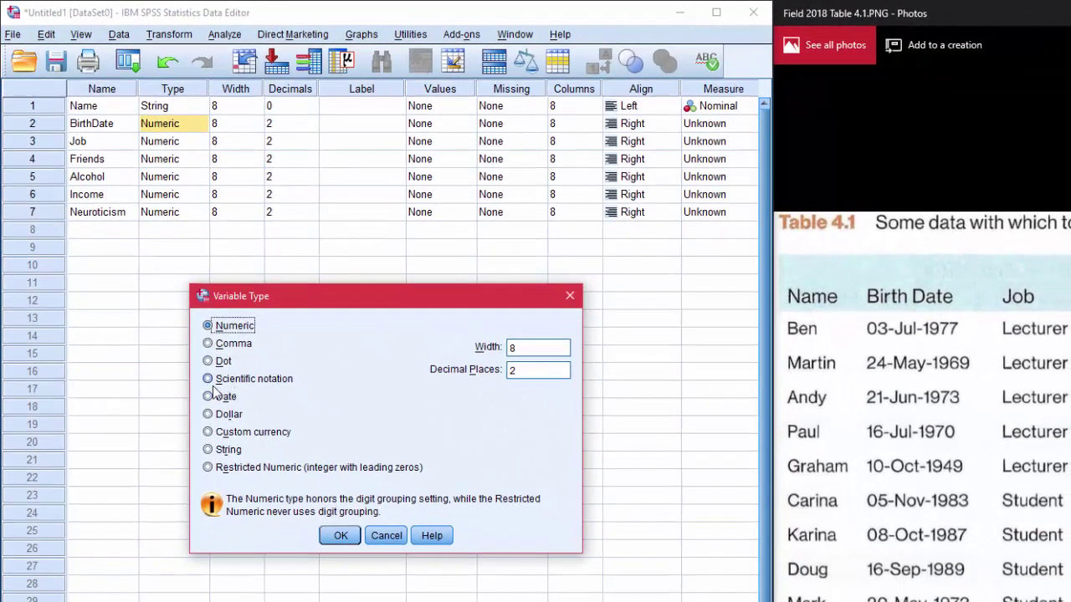
left_click(208, 397)
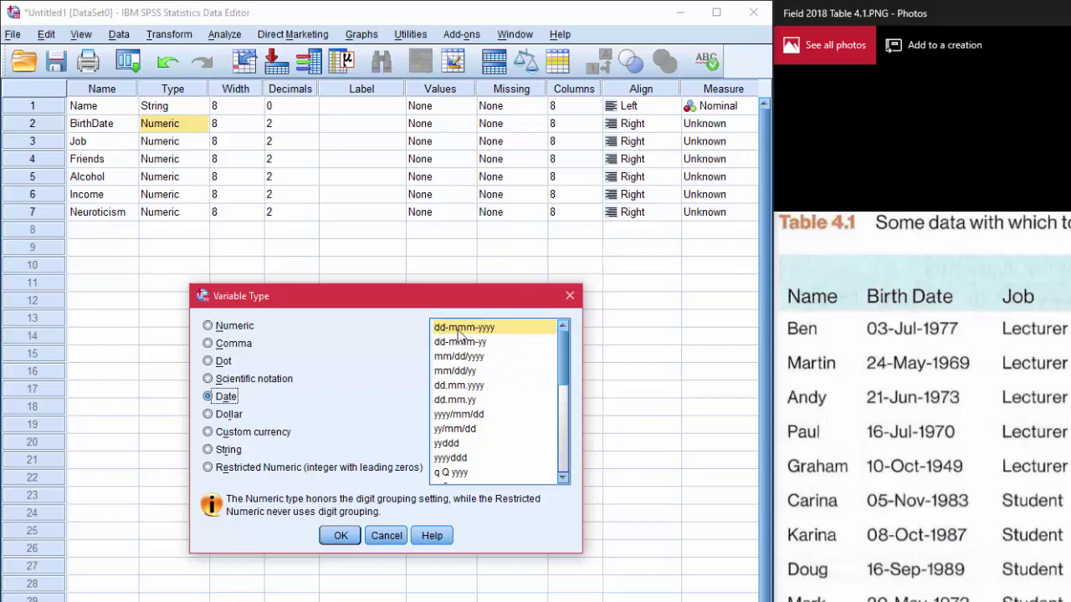
left_click(344, 538)
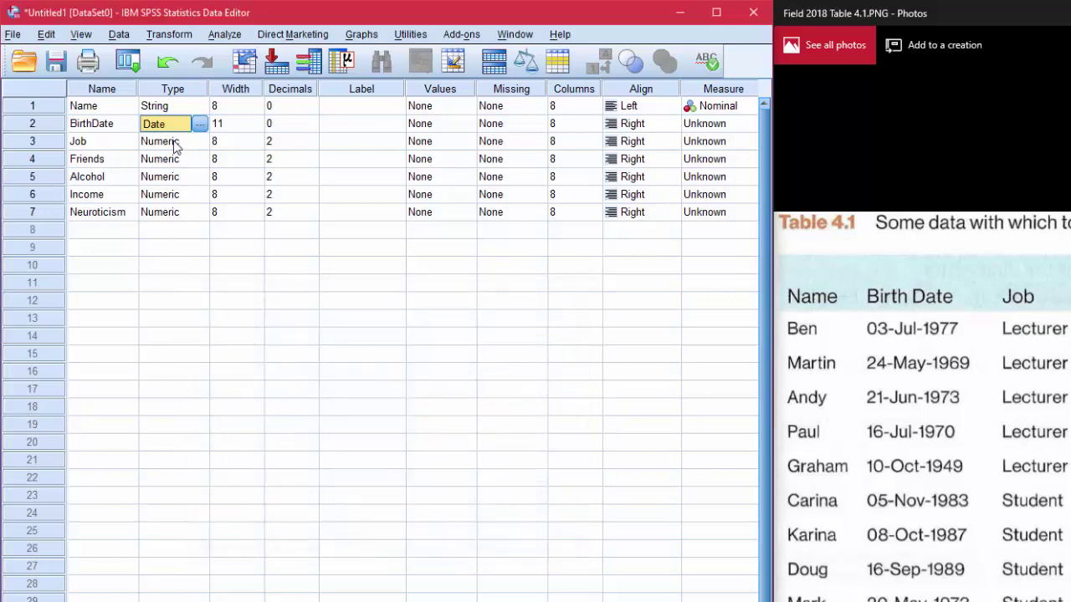
Make Job a Numeric variable with width 1 and 0 decimal places.
double_click(199, 143)
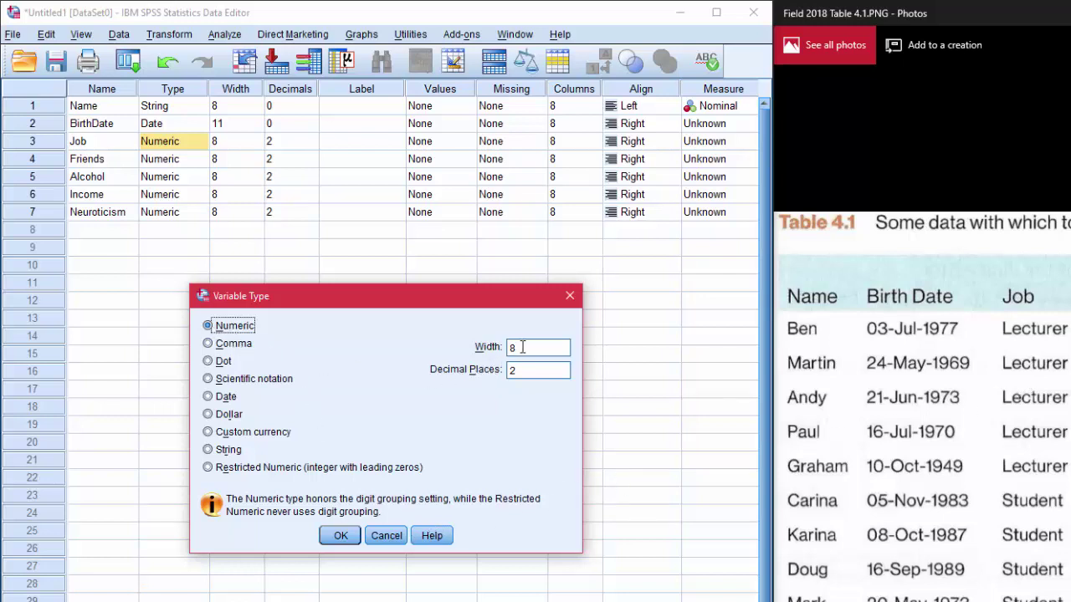
left_click_drag(522, 346, 500, 377)
key("BackSpace")
left_click(531, 348)
left_click_drag(525, 348, 501, 354)
type("1")
left_click(341, 536)
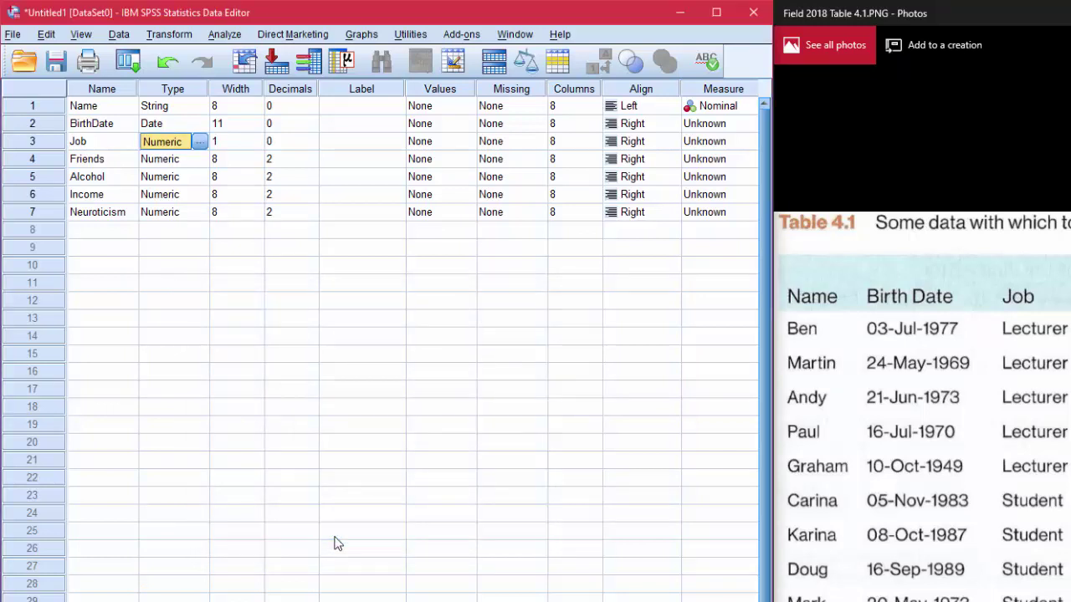
left_click(162, 166)
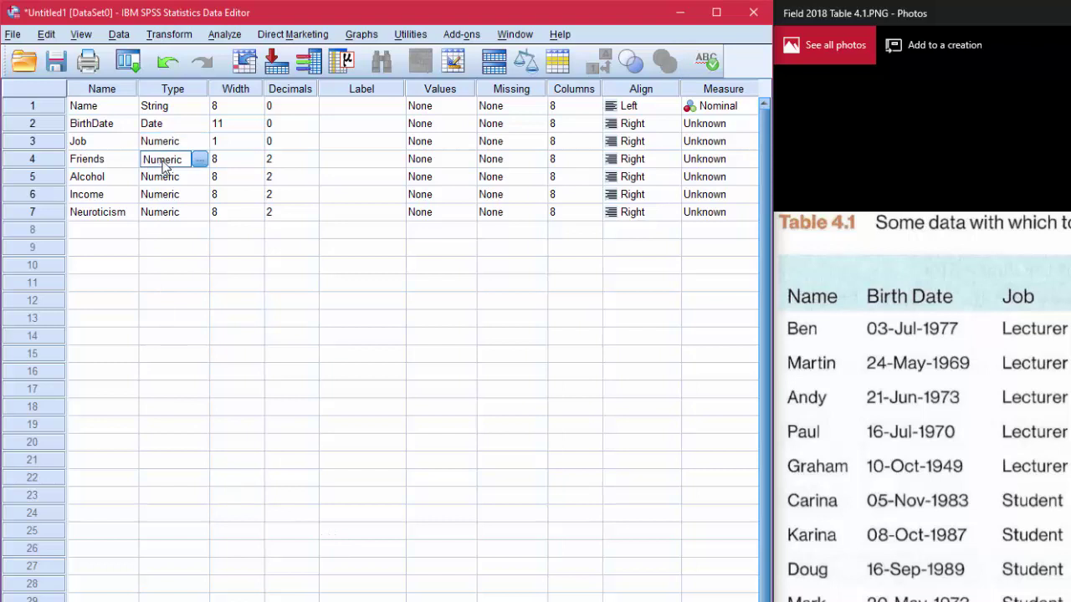
Change Friends' decimal places from 2 to 0.
left_click(280, 159)
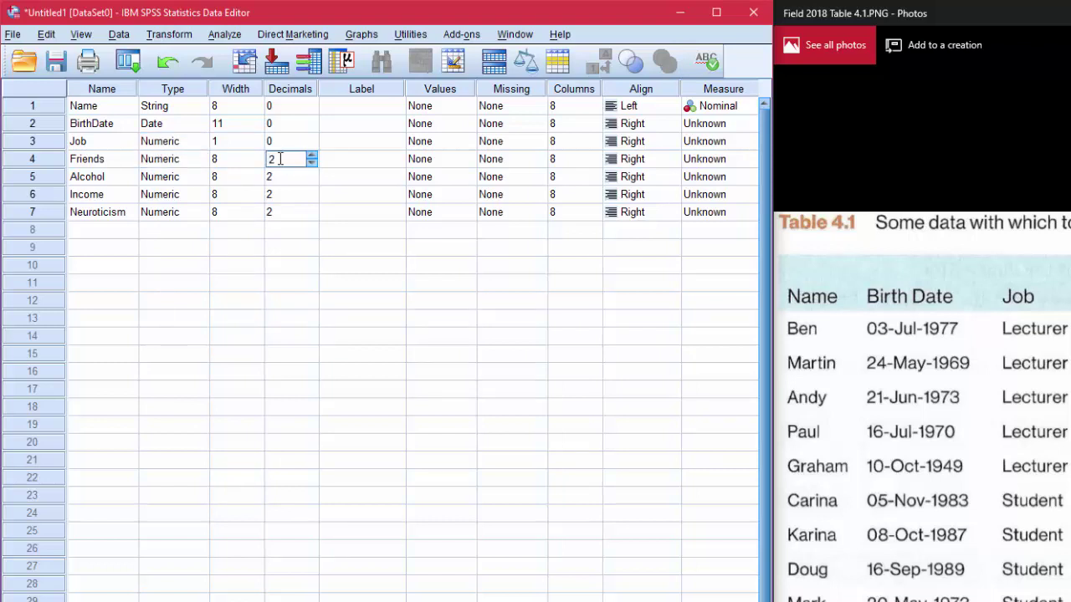
key("BackSpace")
left_click(157, 176)
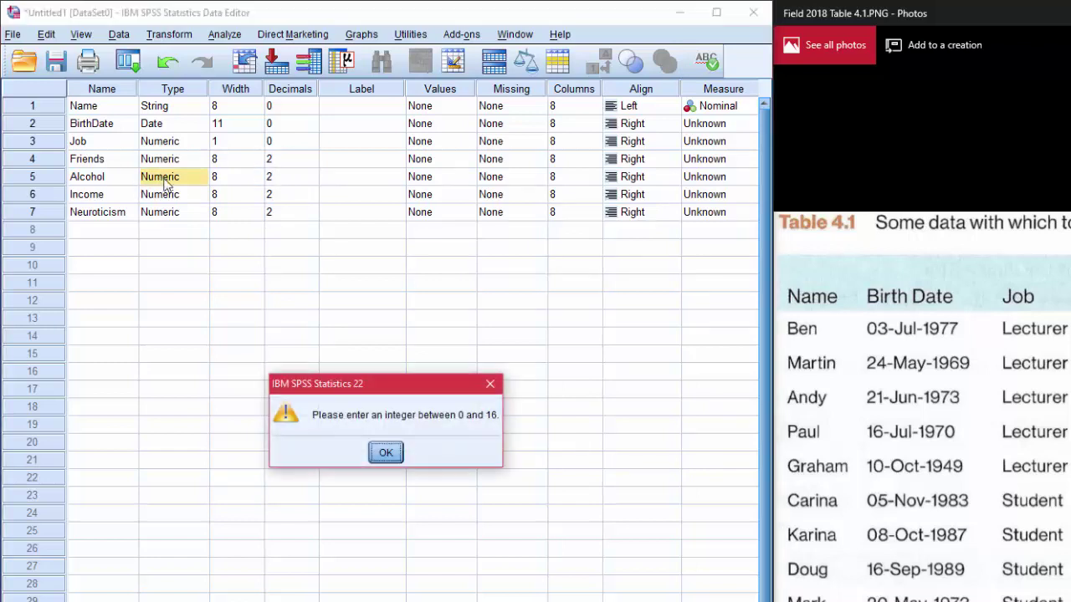
left_click(387, 454)
left_click(273, 162)
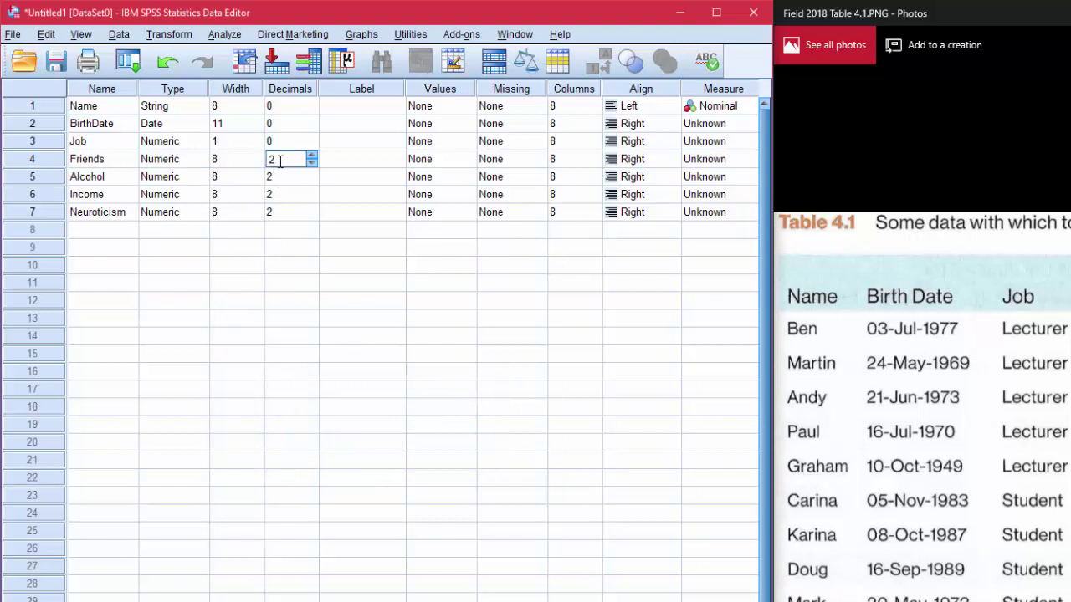
double_click(268, 161)
type("0")
left_click(289, 176)
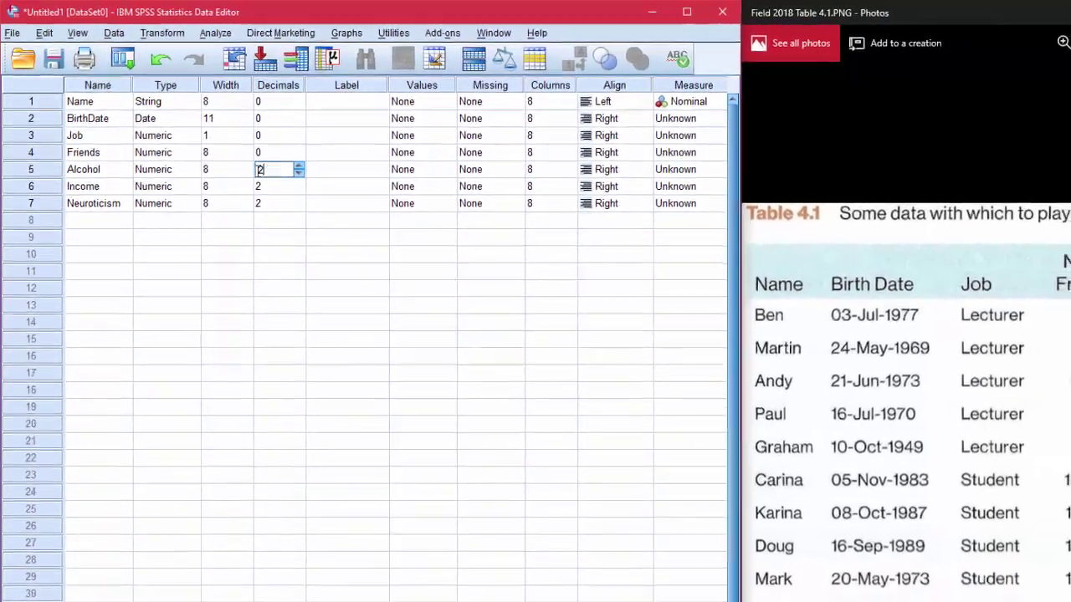
Set 0 decimal places for Alcohol, Income and Neuroticism.
double_click(270, 177)
type("0")
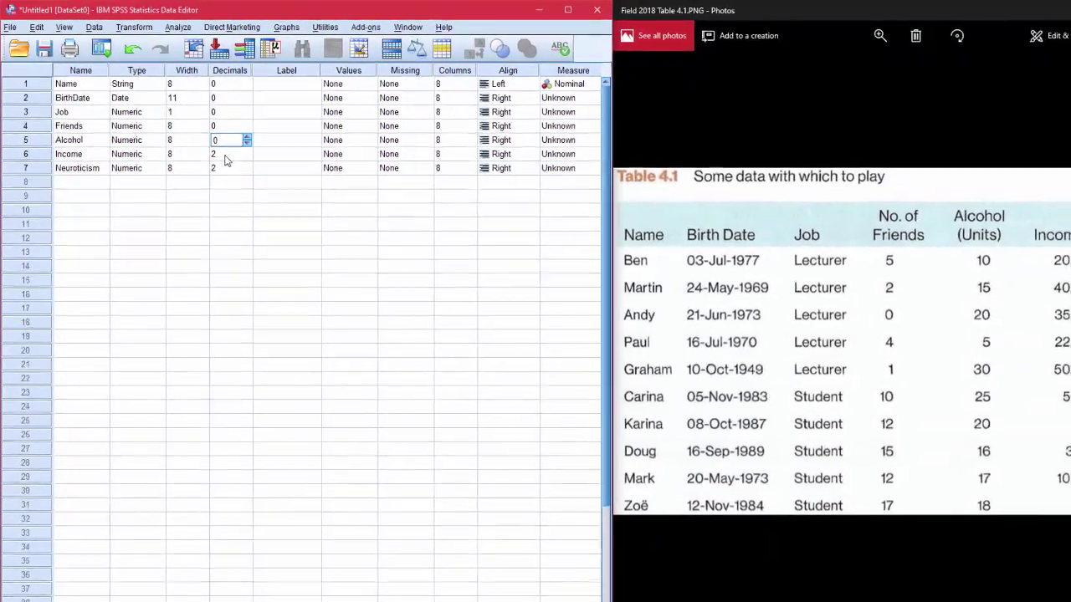
left_click(238, 158)
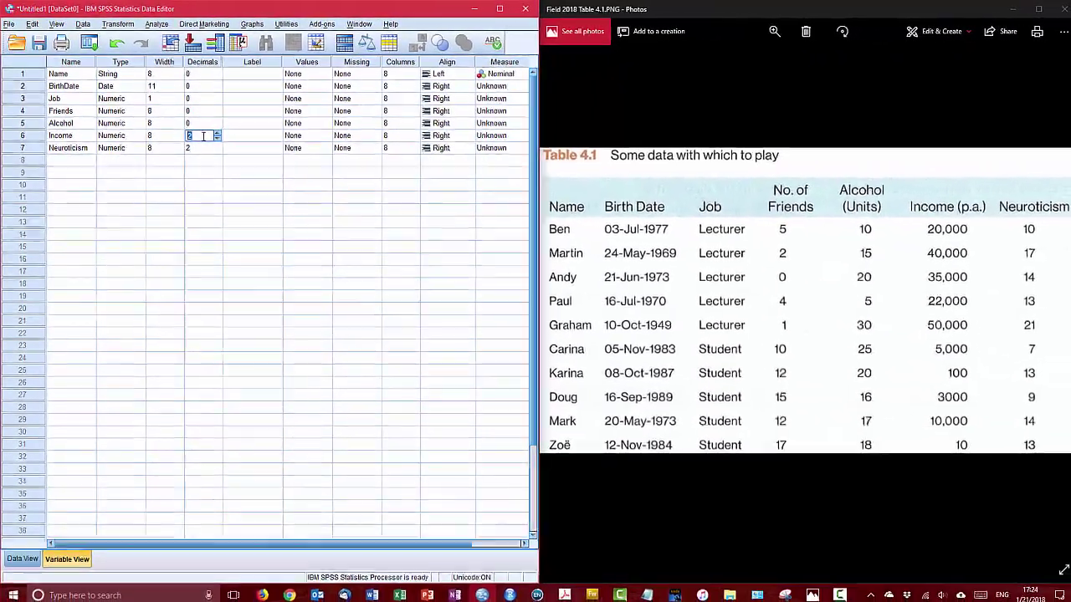
type("0")
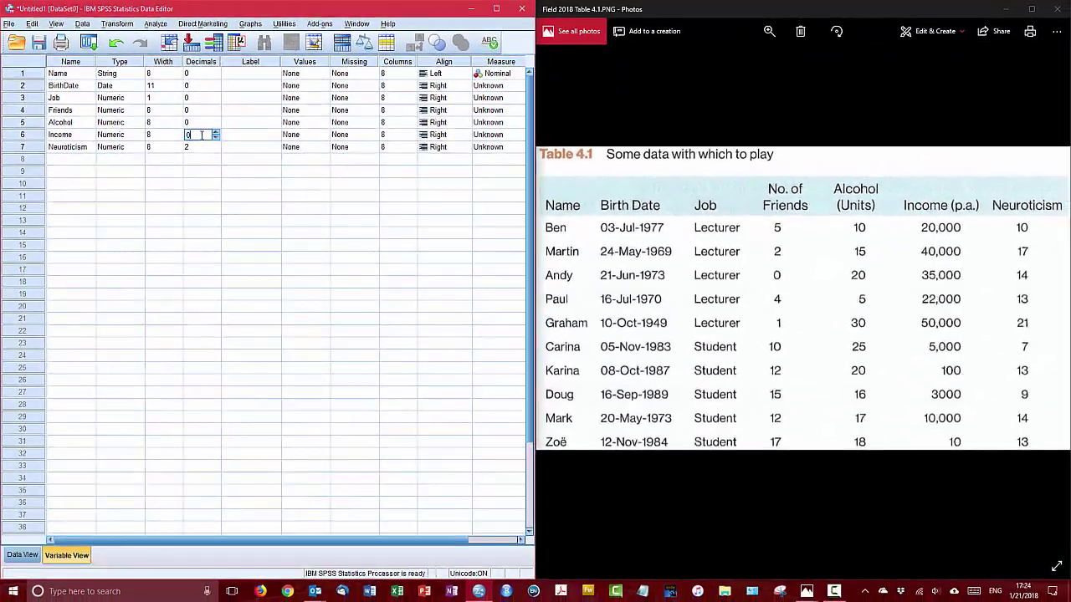
left_click(206, 153)
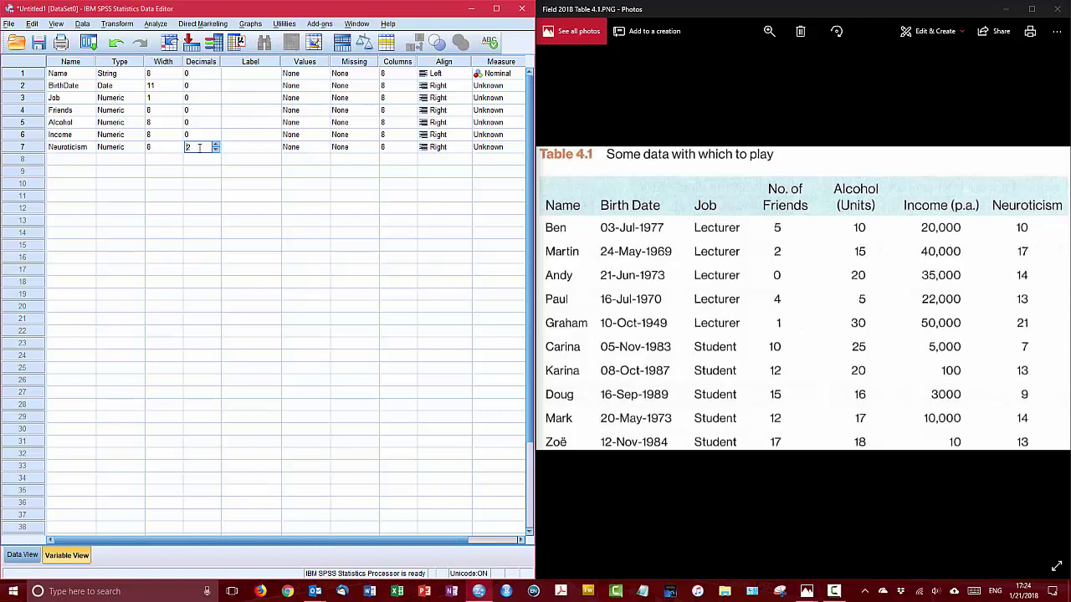
type("0")
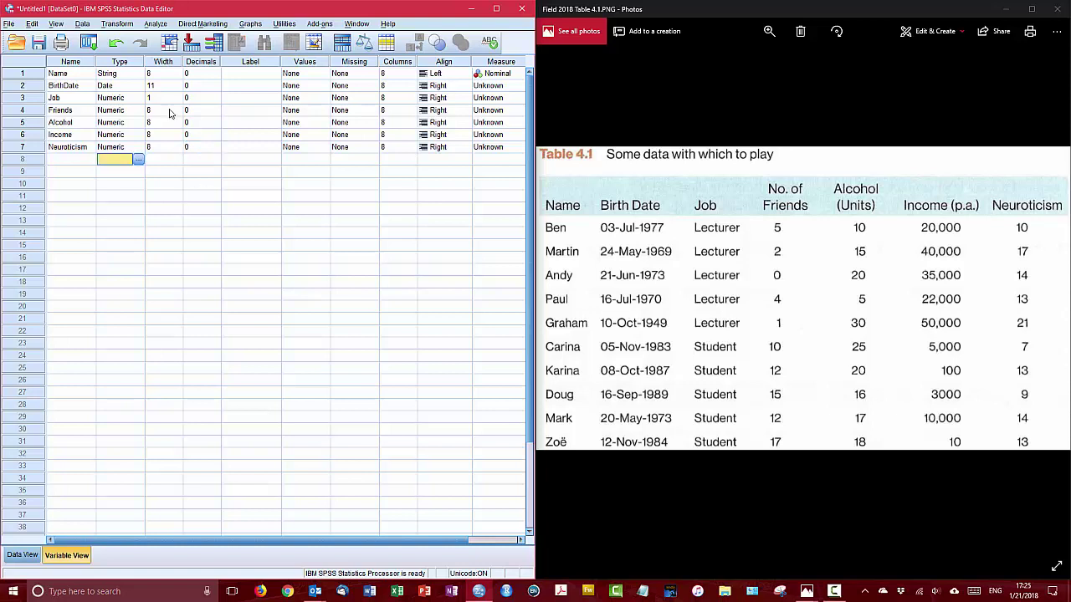
left_click(238, 99)
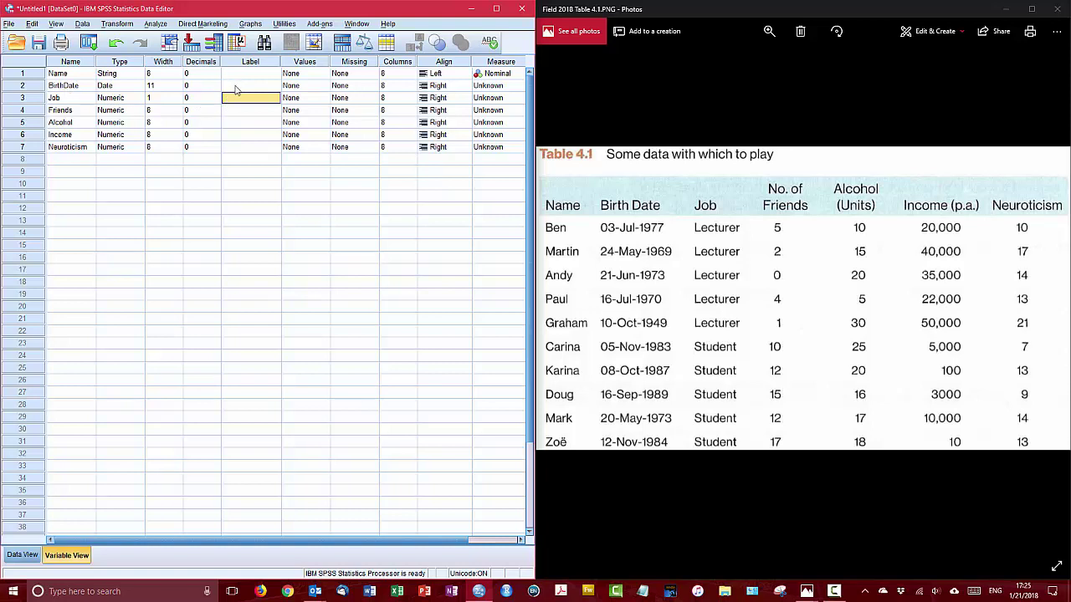
Label BirthDate 'Date of Birth' and Friends 'Number of Friends', leaving Job's label empty.
left_click(236, 88)
type("D")
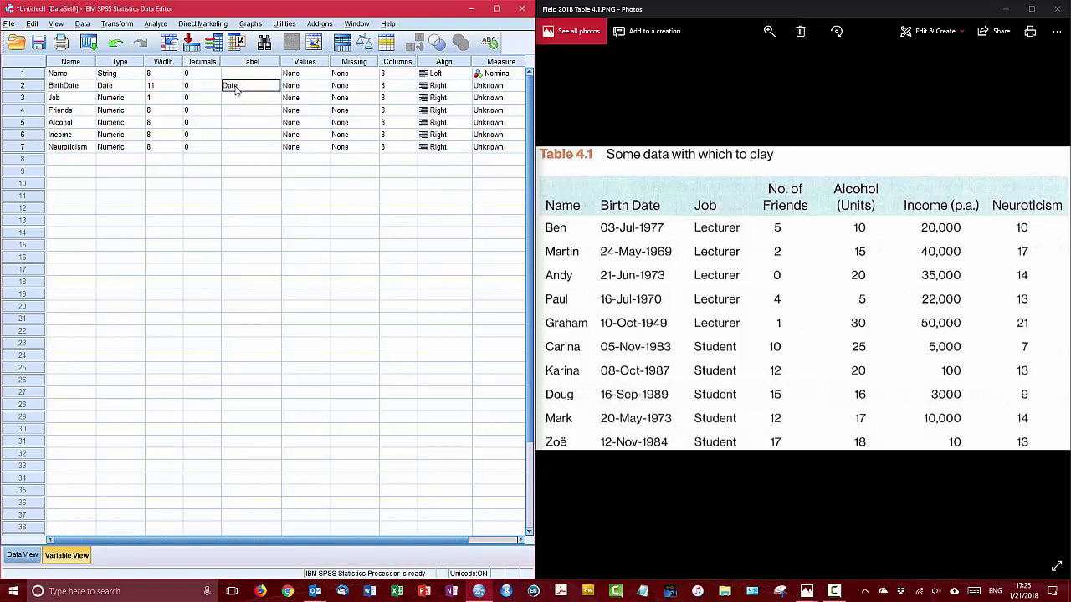
type("ate of Birth")
key("Return")
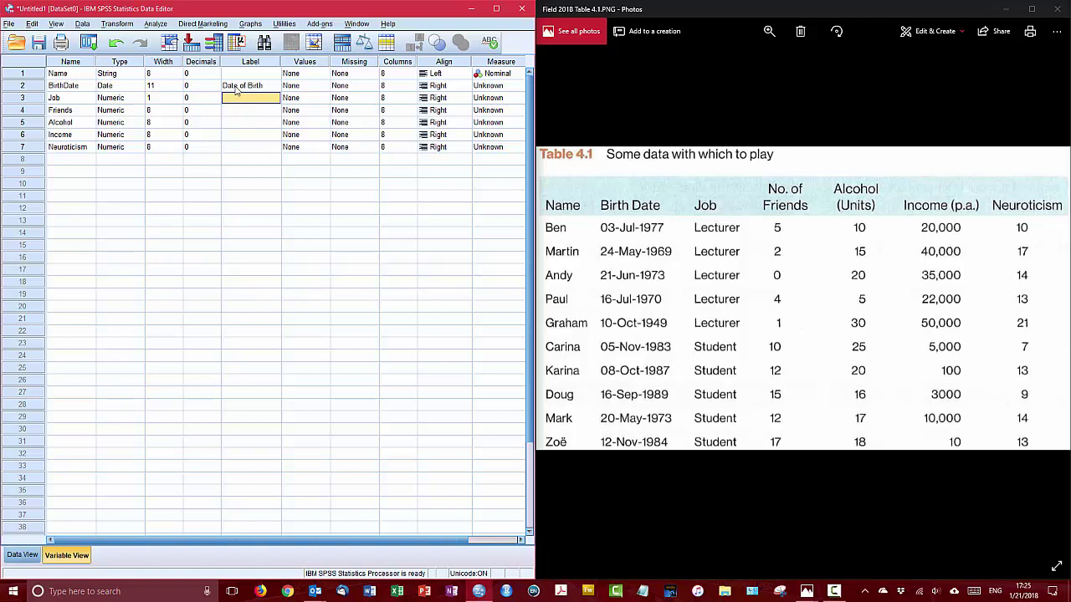
key("Down")
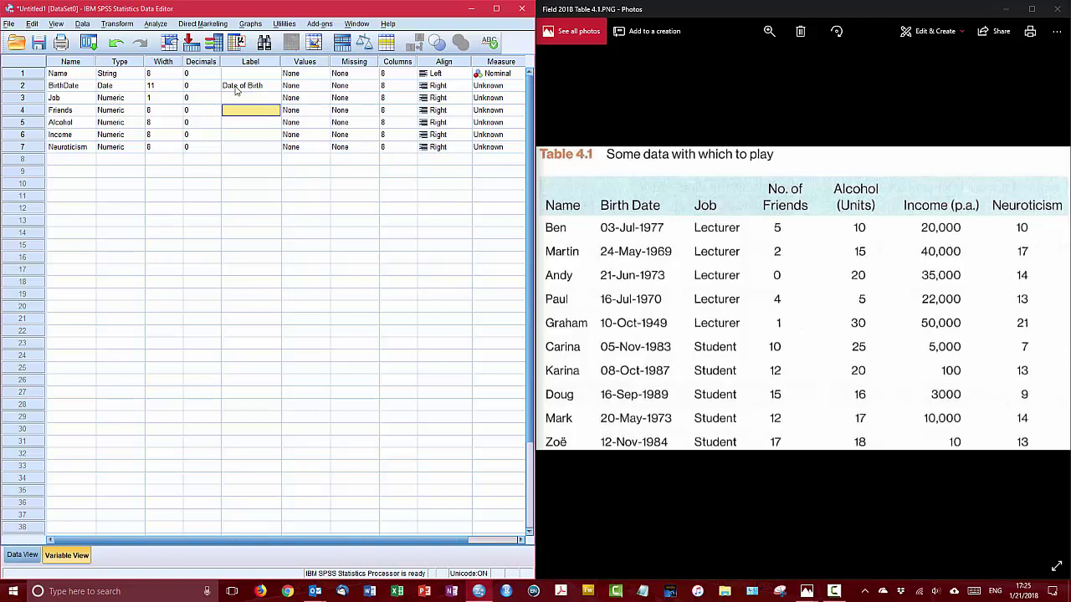
type("N")
type("umber of Friends")
key("Return")
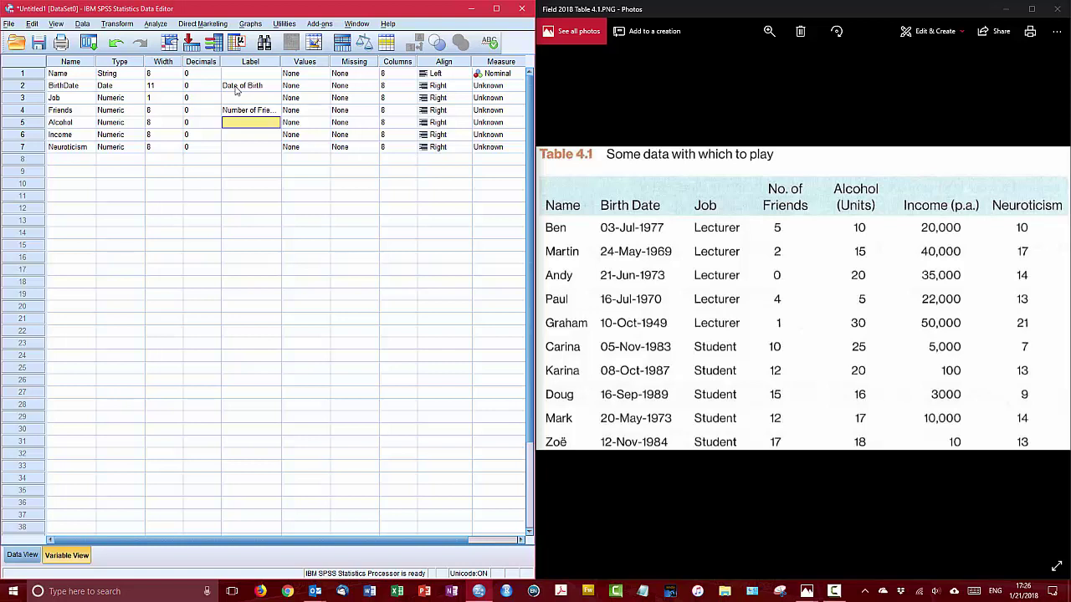
Label Alcohol 'Alcohol (drinks per week)' and Income 'Income (pounds per year)'.
type("Alcohol (drinks per week)")
key("Return")
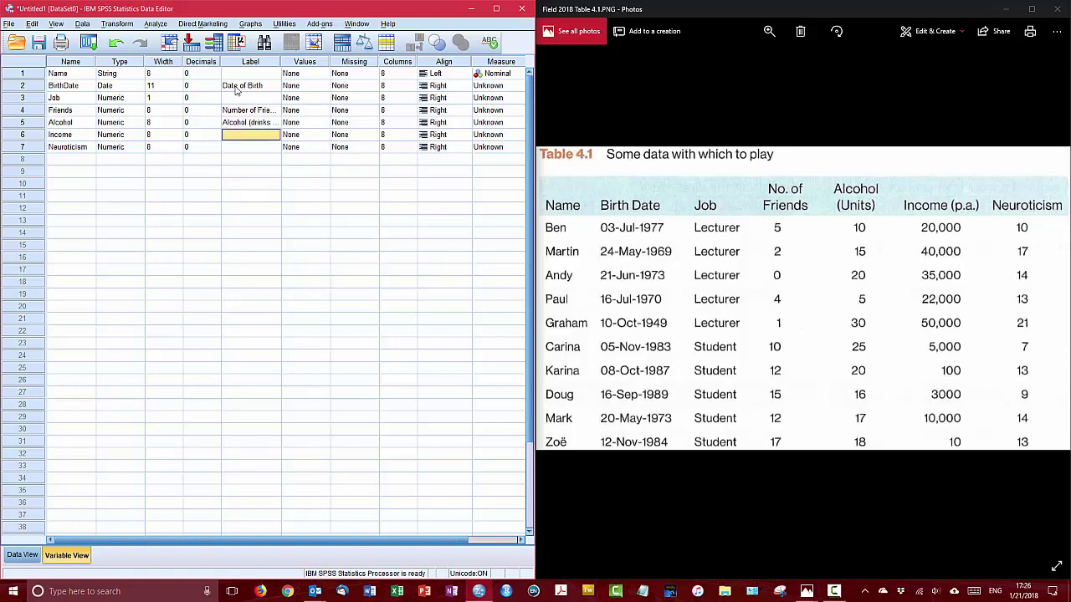
type("Incom")
type("e (pounds")
type(" per year")
type(")")
key("Return")
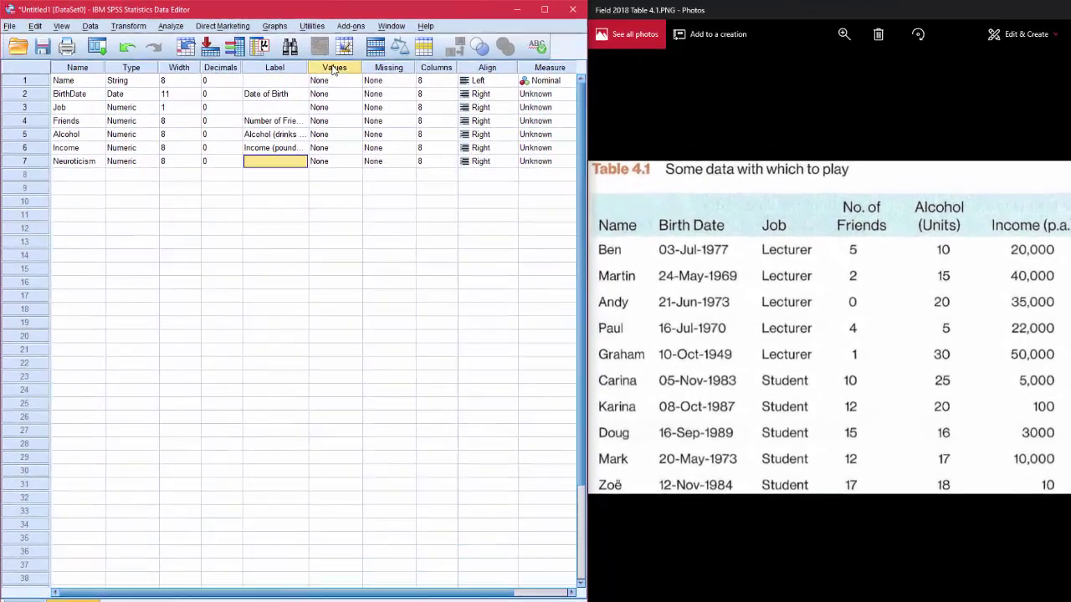
left_click(333, 70)
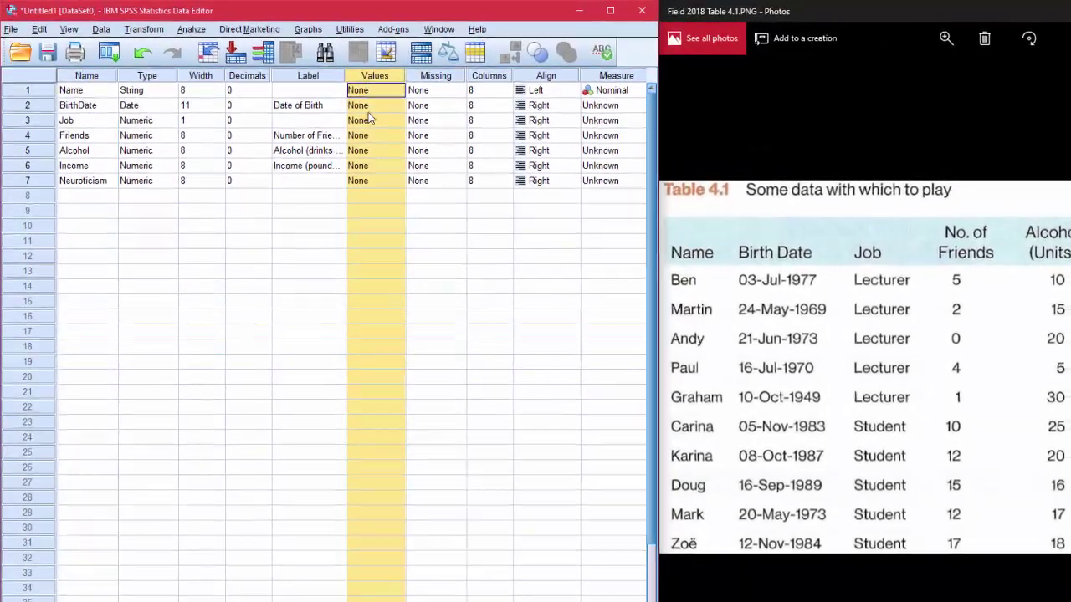
left_click(325, 107)
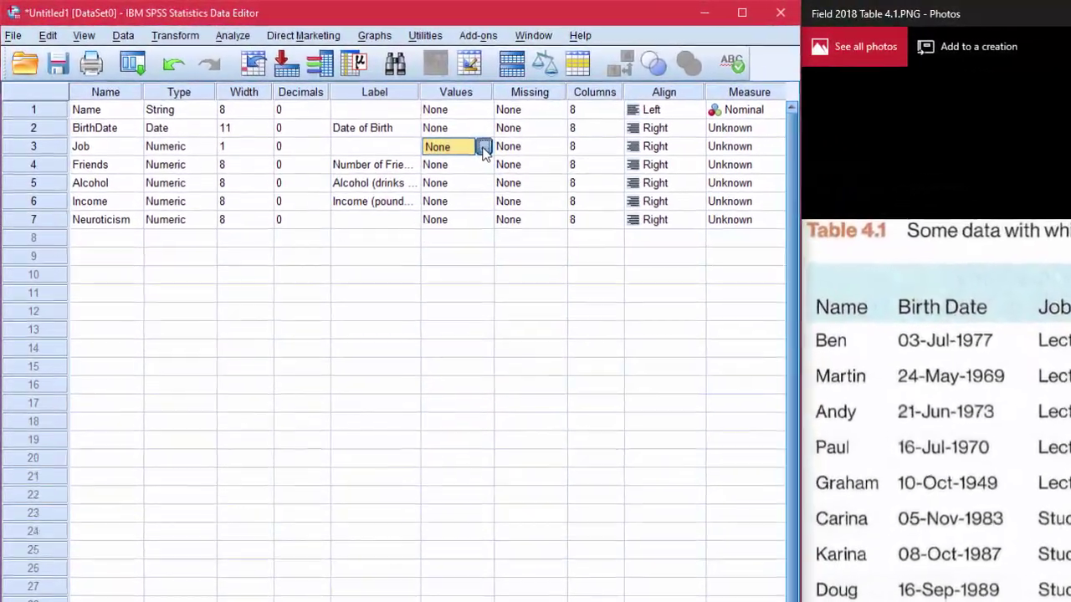
In Job's Value Labels dialog, add 1 = 'Lecturer' and 2 = 'Student'.
left_click(470, 143)
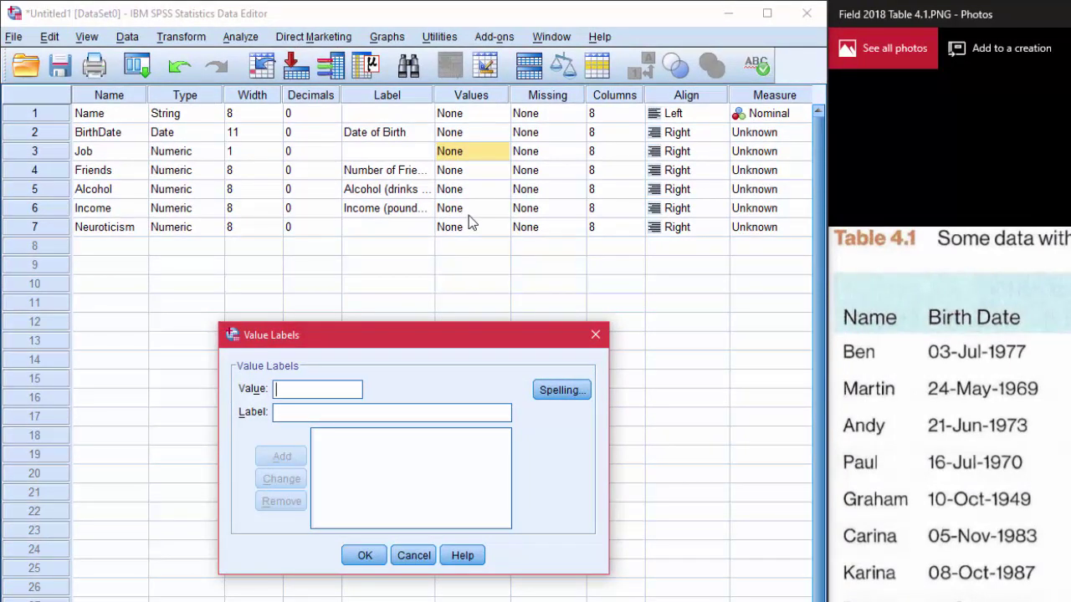
type("1")
key("Tab")
type("Lecturer")
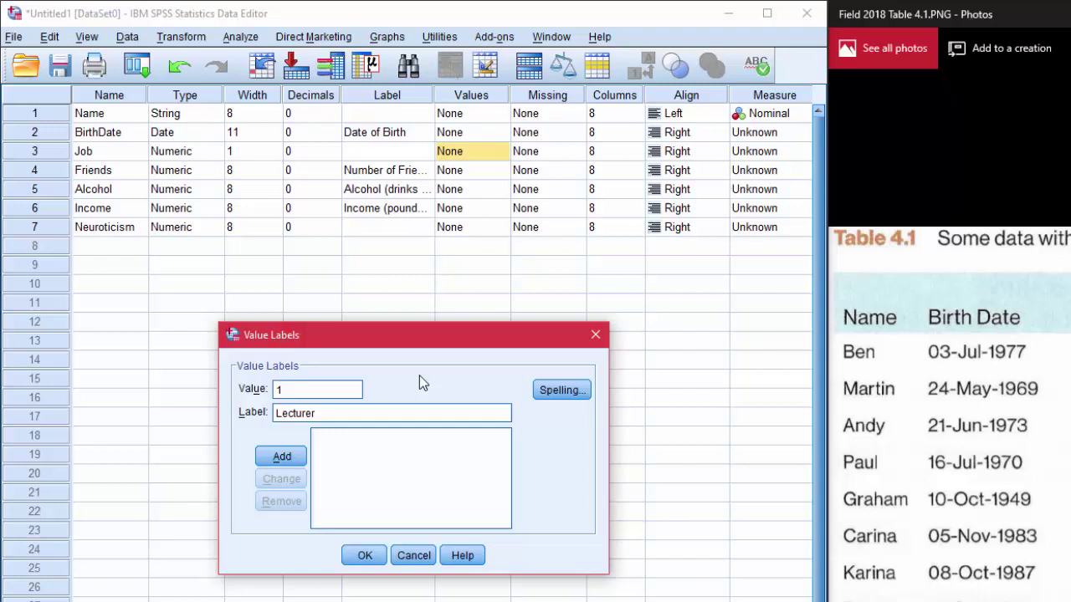
left_click(282, 457)
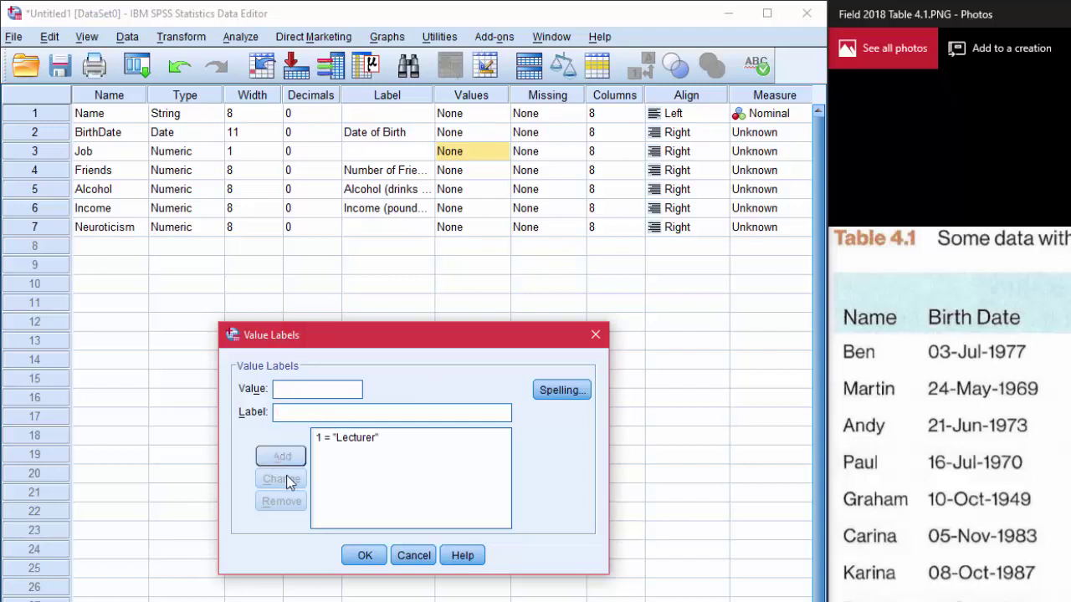
type("2")
key("Tab")
type("Student")
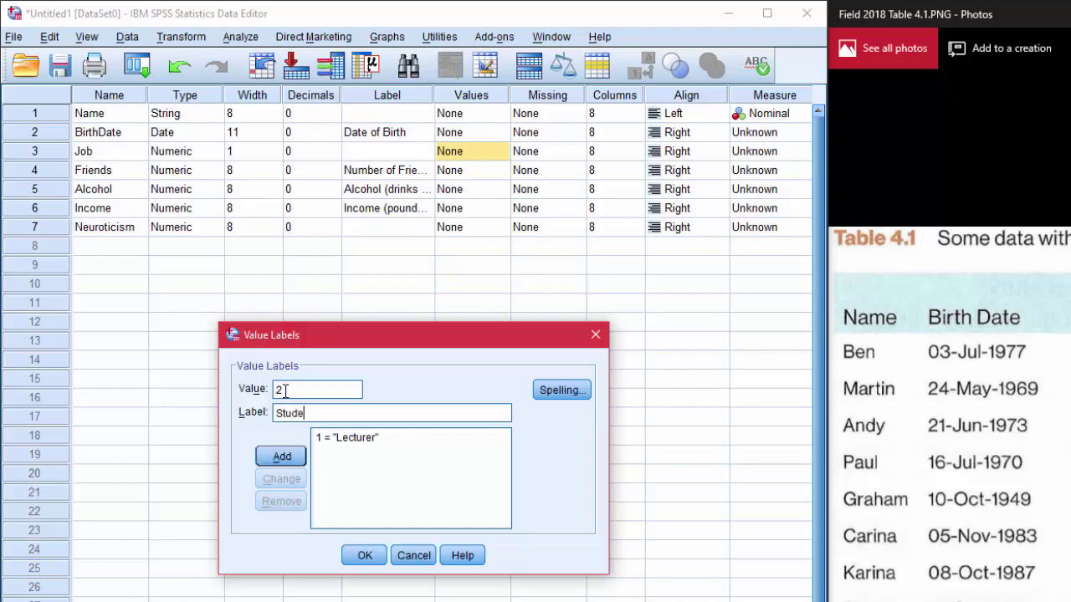
left_click(284, 457)
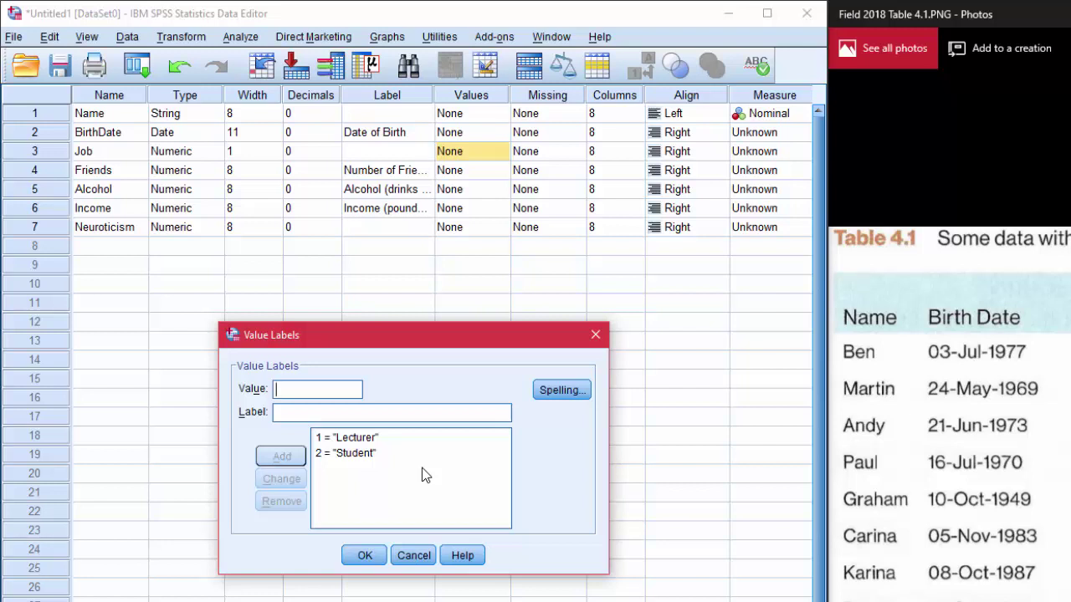
Change the Student label's value from 2 to 0 and confirm Job's value labels.
left_click(358, 457)
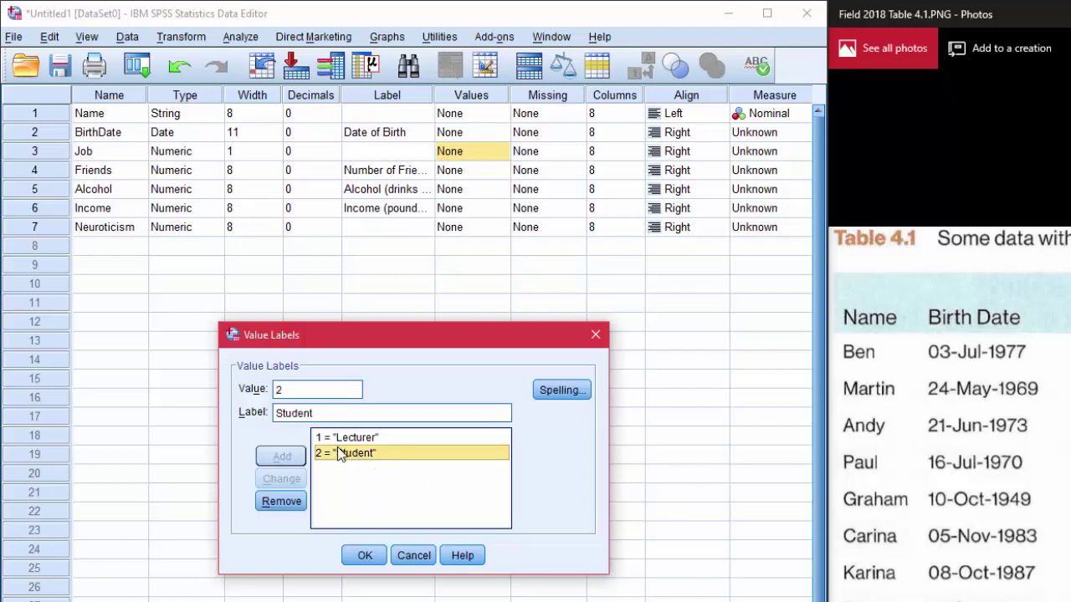
double_click(279, 390)
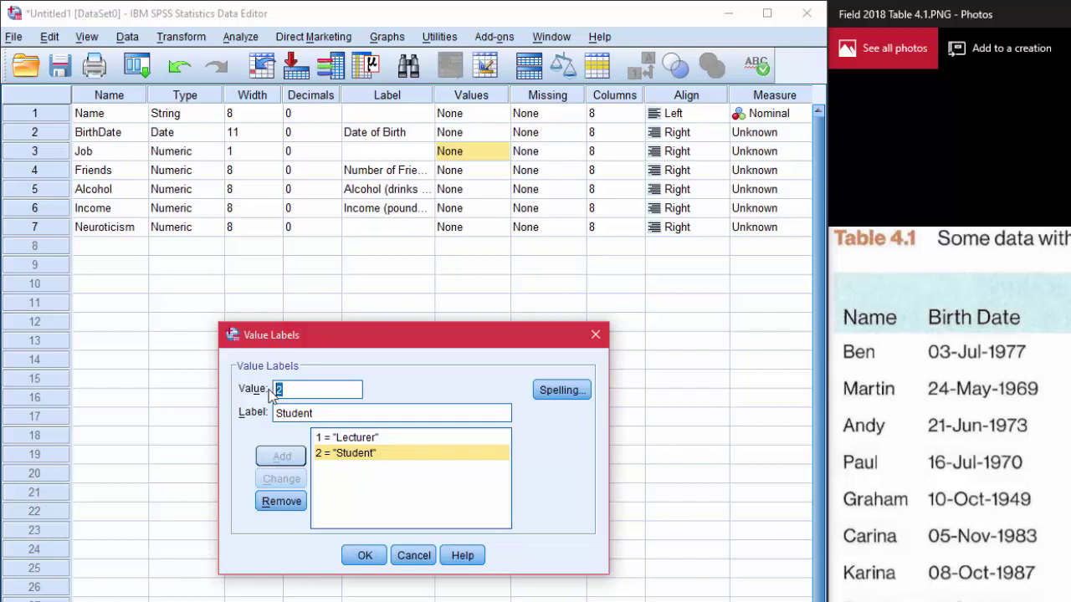
type("0")
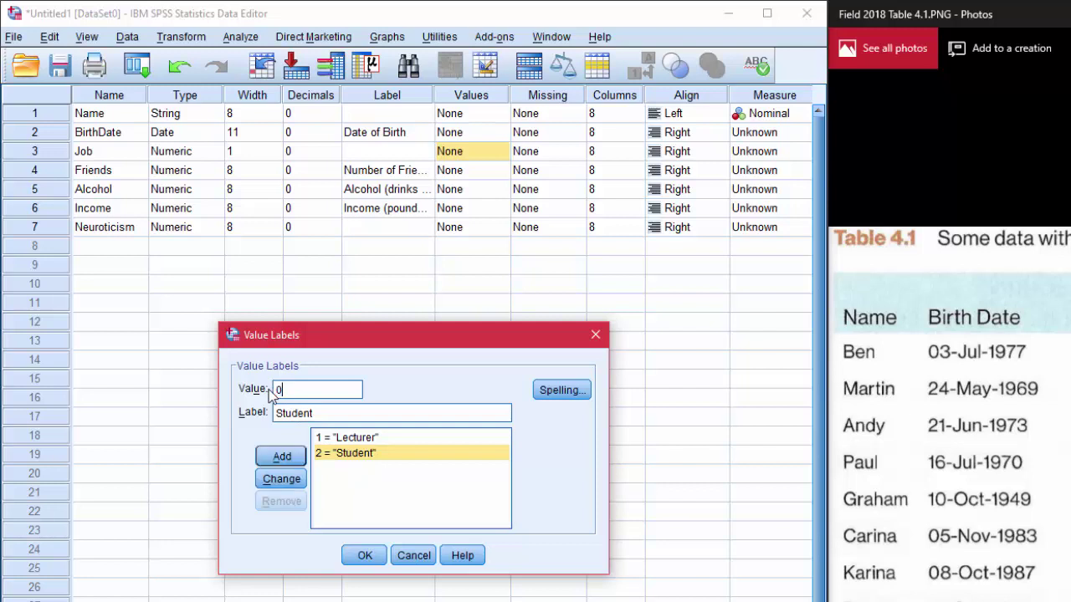
left_click(283, 479)
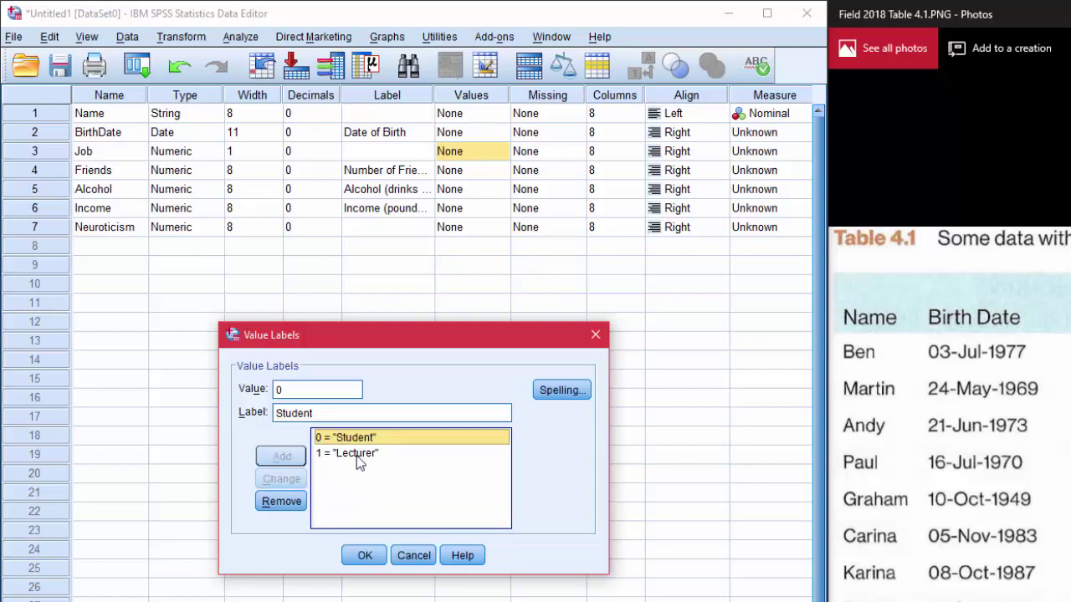
left_click(364, 552)
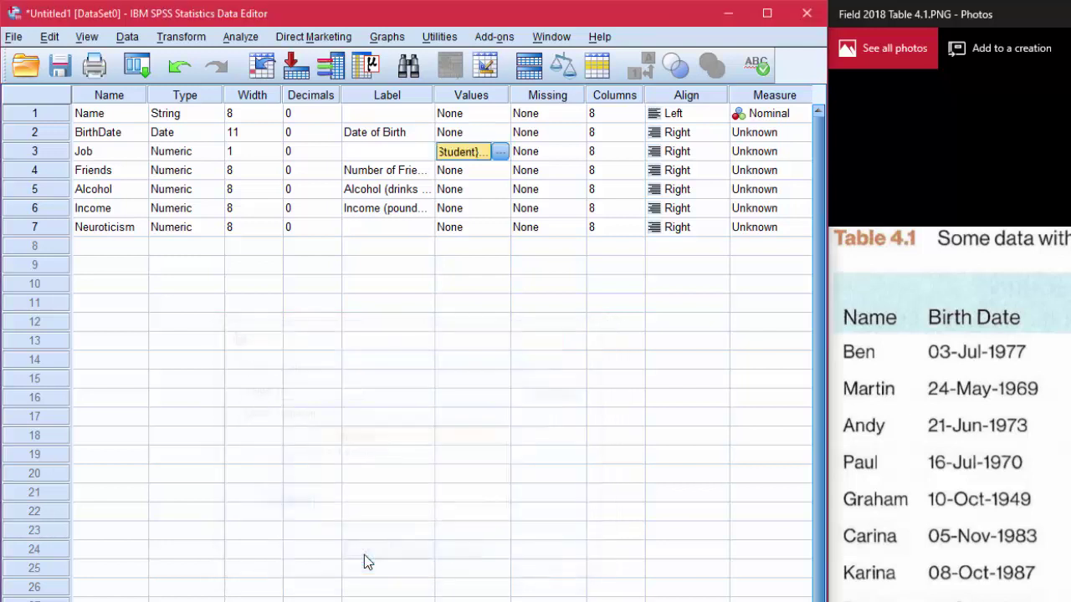
Close Job's Missing Values dialog unchanged and open BirthDate's measurement level list.
left_click(548, 152)
left_click(577, 153)
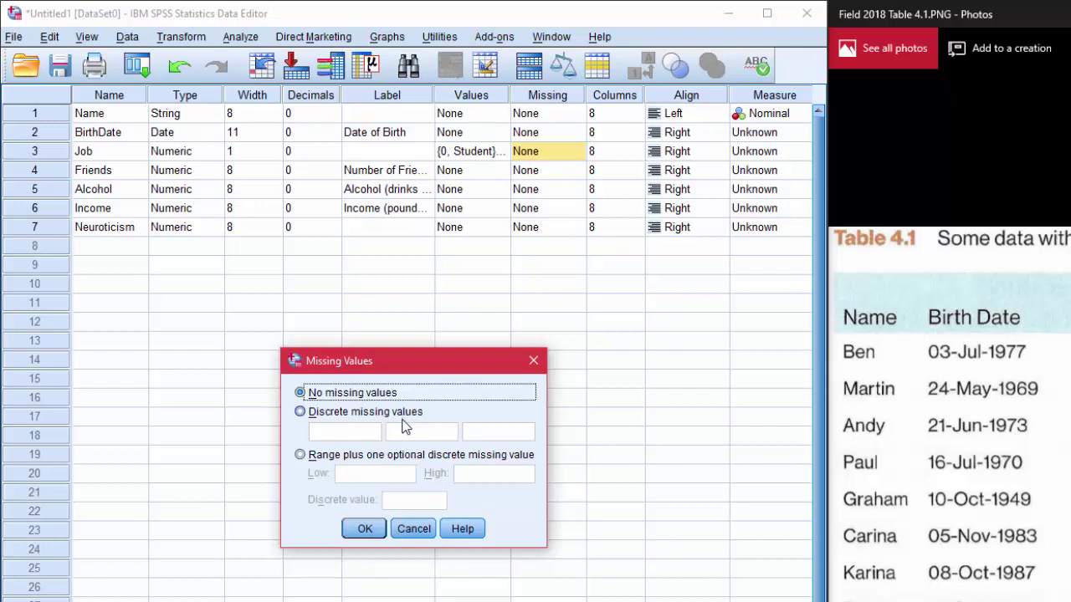
left_click(413, 529)
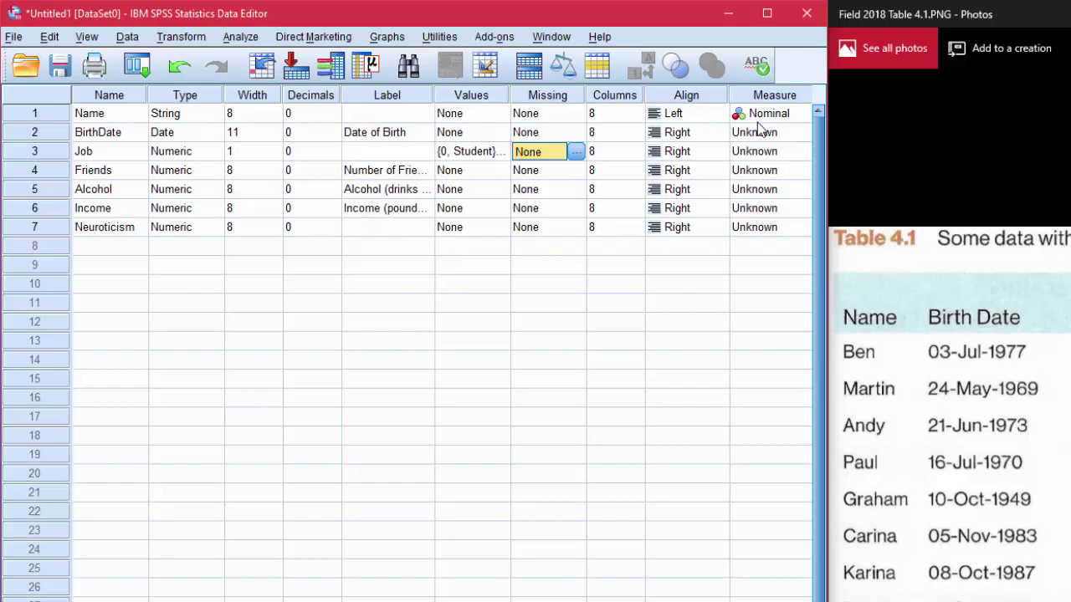
left_click(783, 133)
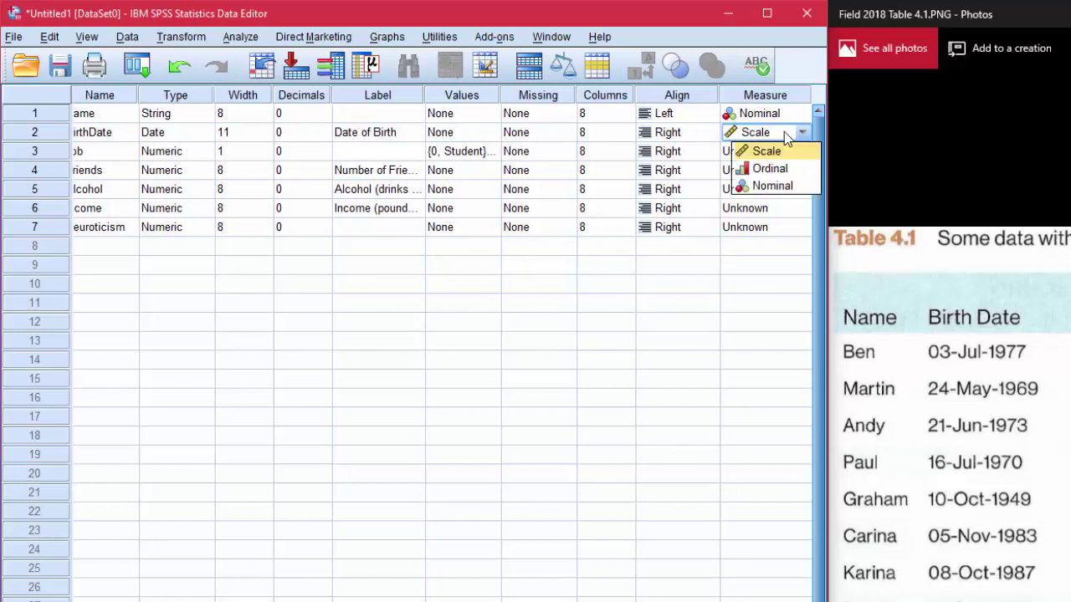
Keep BirthDate as Scale, set Job to Nominal and Friends to Scale.
left_click(748, 153)
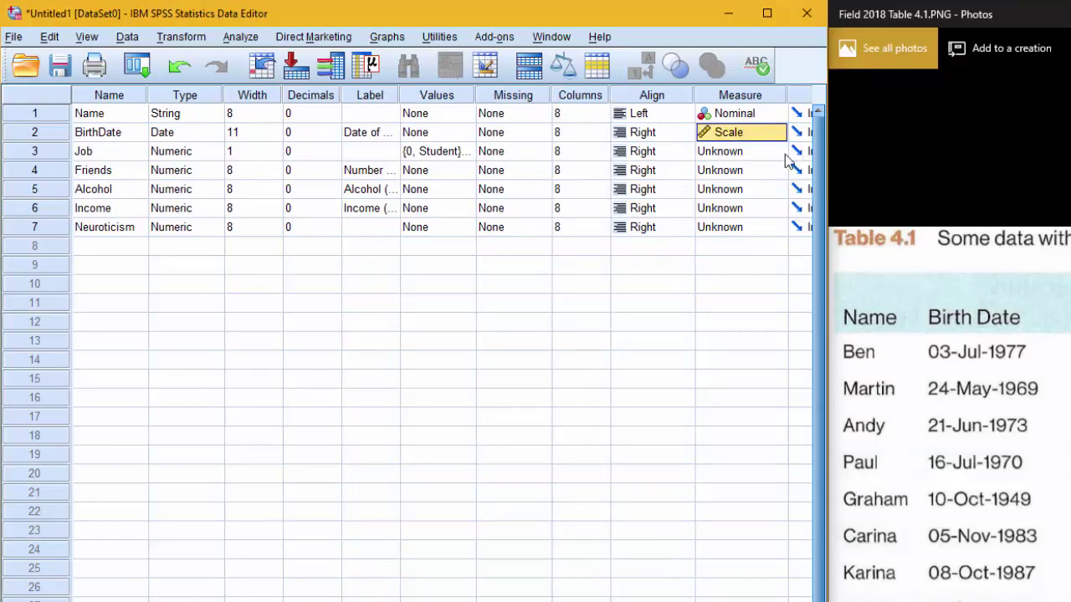
left_click(777, 154)
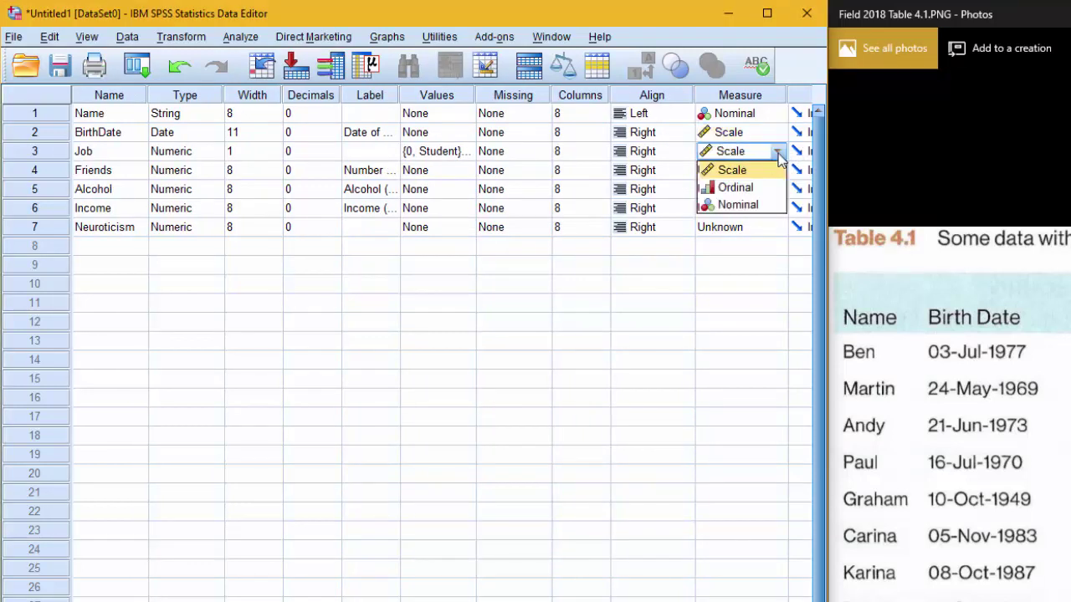
left_click(751, 206)
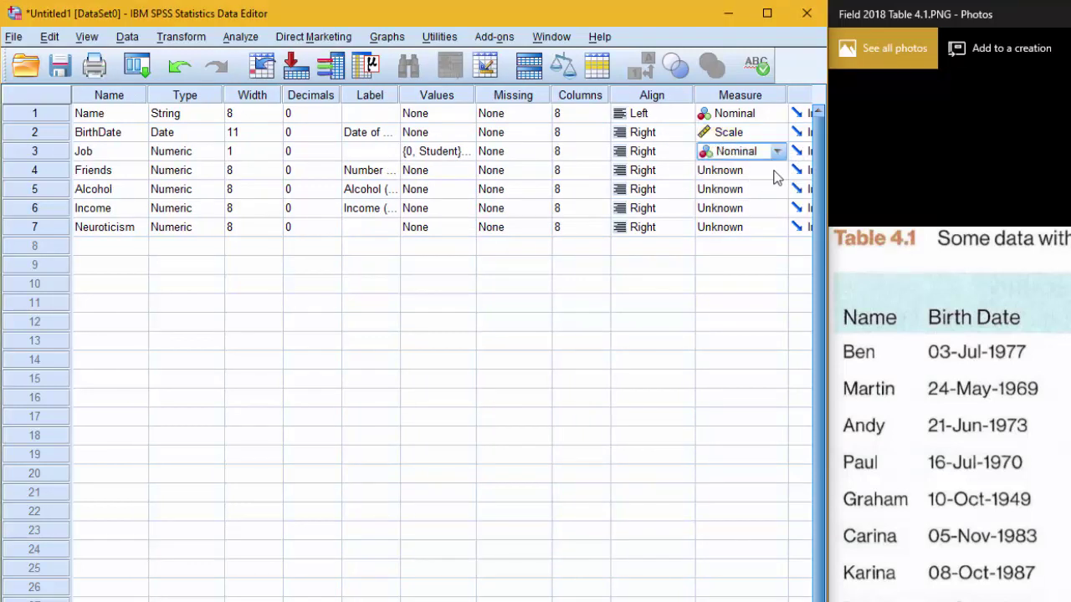
left_click(777, 171)
left_click(769, 190)
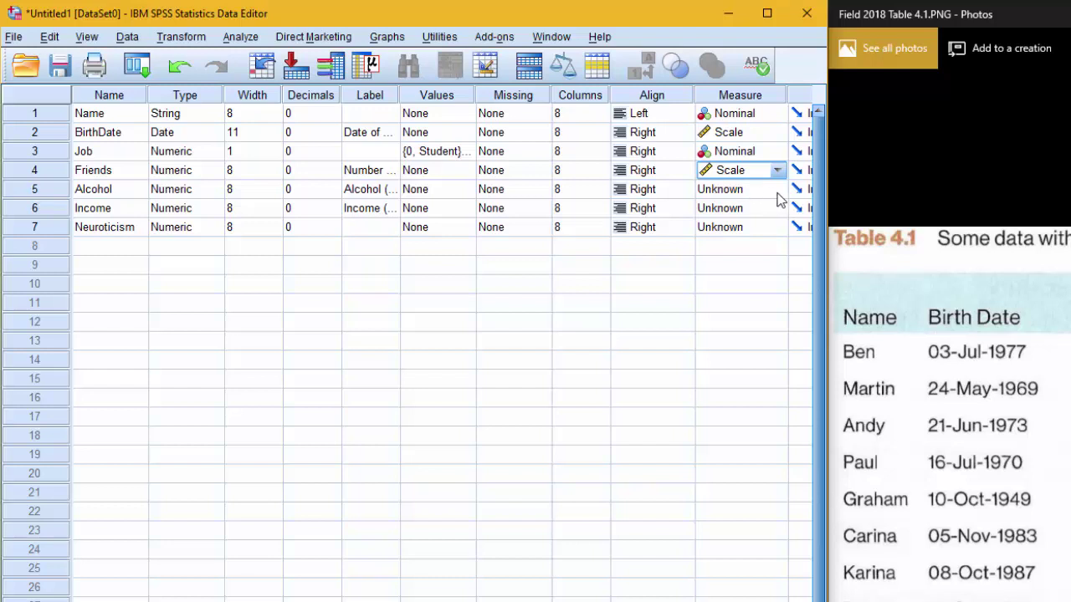
Set Alcohol, Income and Neuroticism to Scale, then switch to Data View.
left_click(778, 191)
left_click(775, 209)
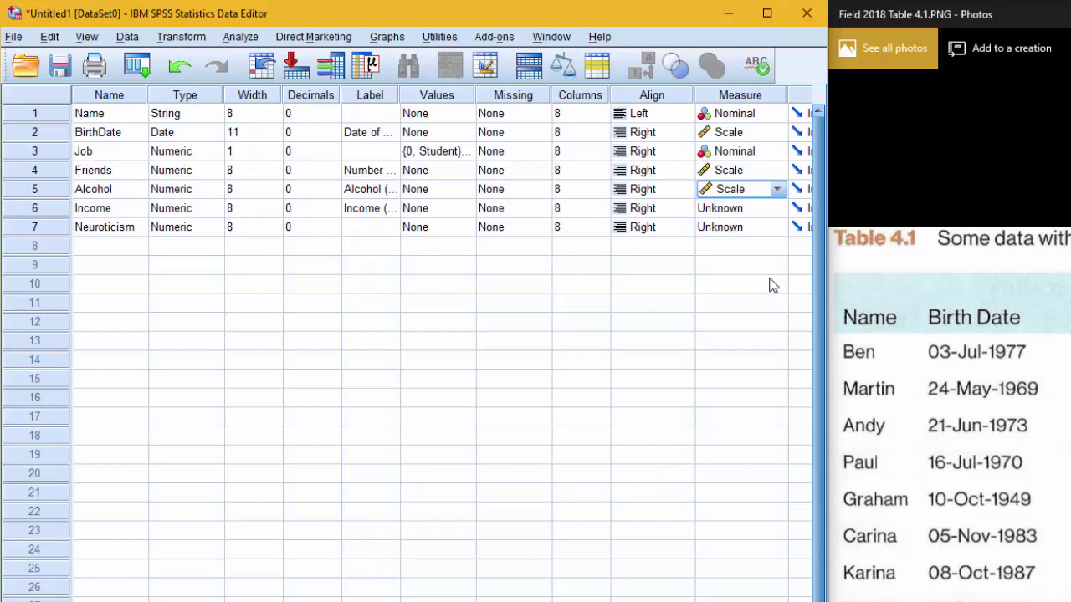
left_click(766, 208)
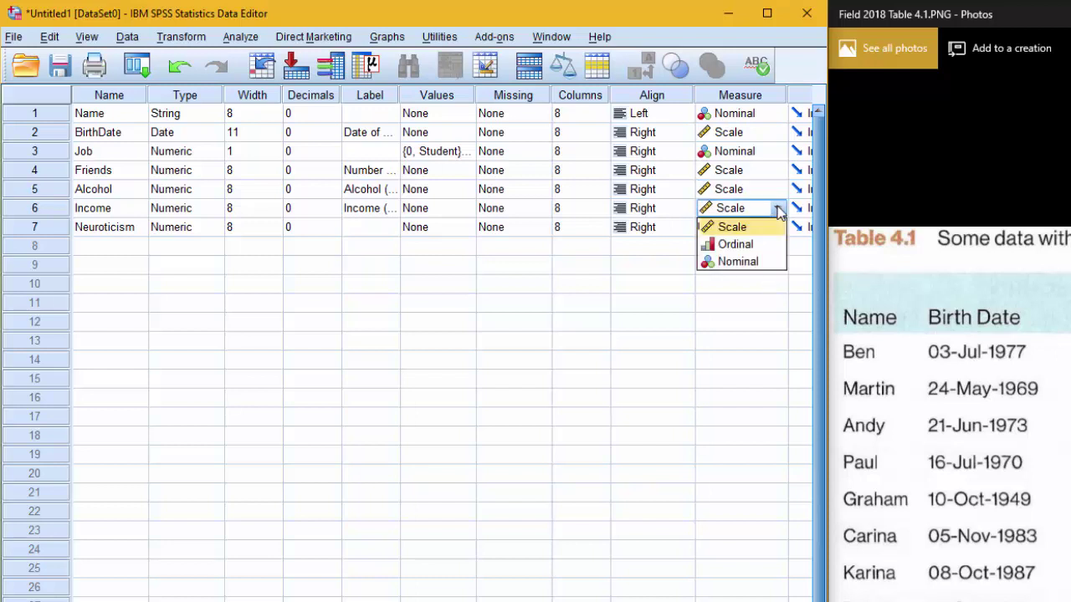
left_click(751, 227)
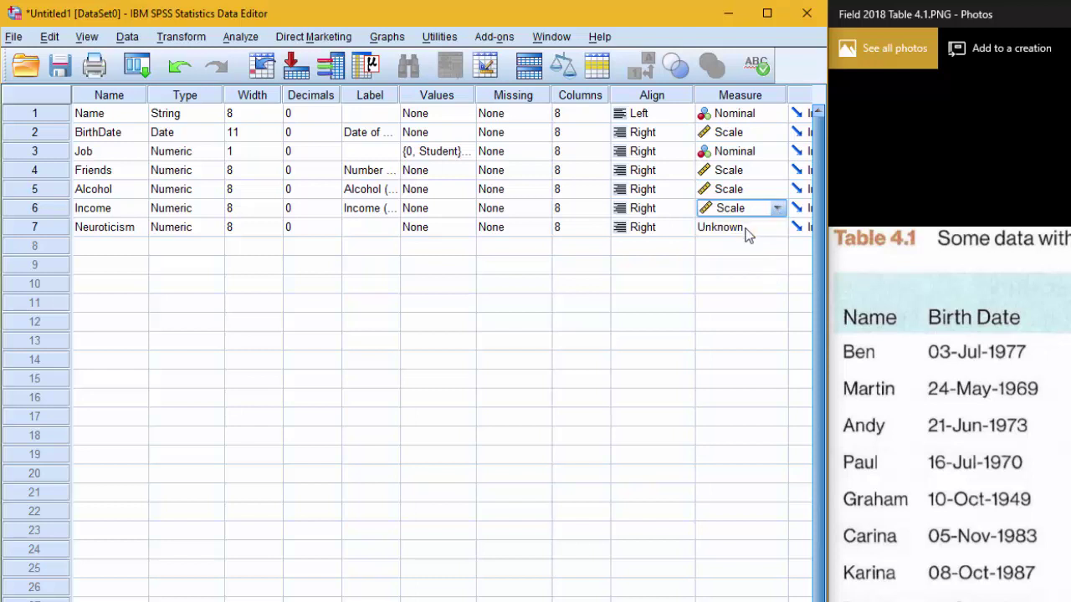
left_click(777, 230)
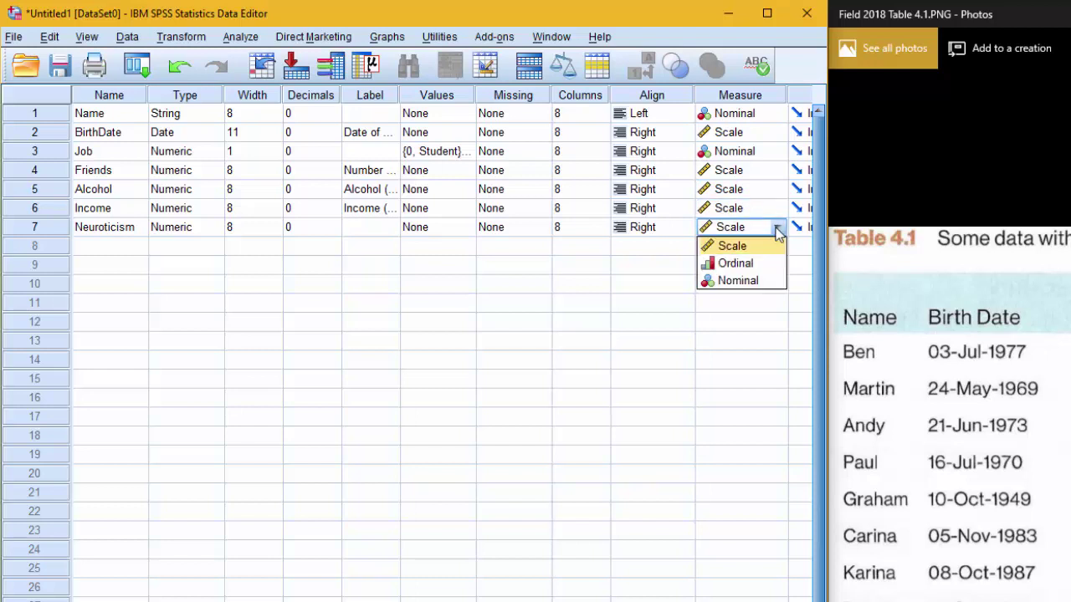
left_click(737, 255)
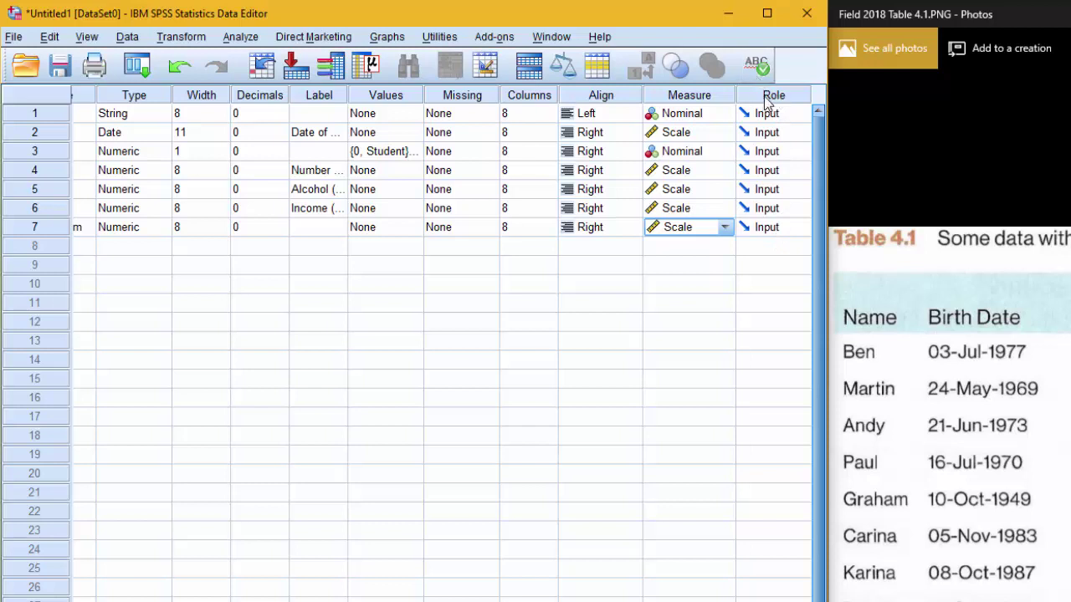
scroll(443, 344, "left", 3)
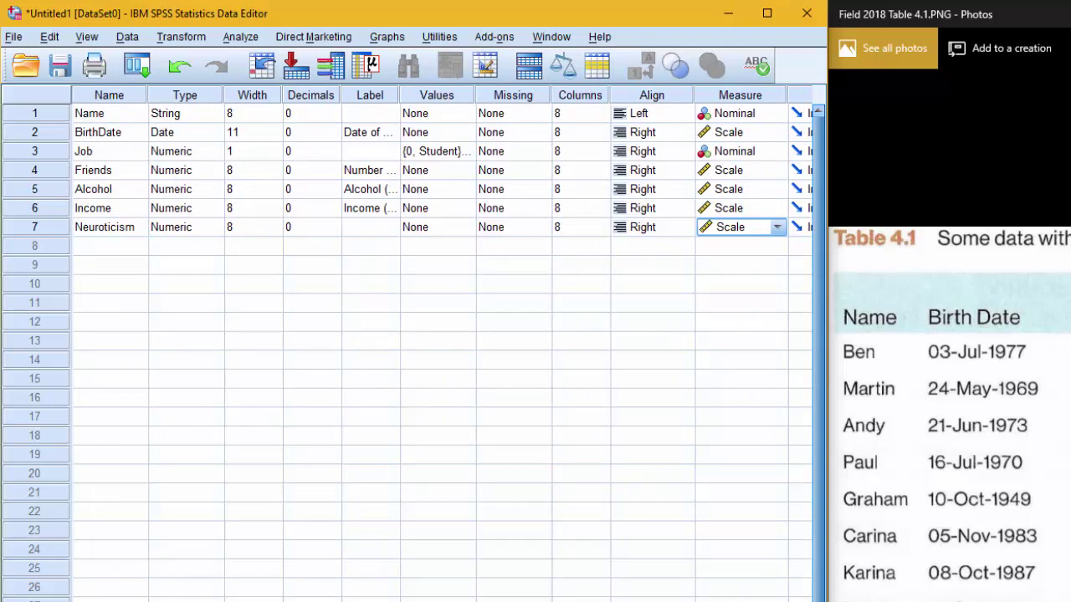
key("ctrl+t")
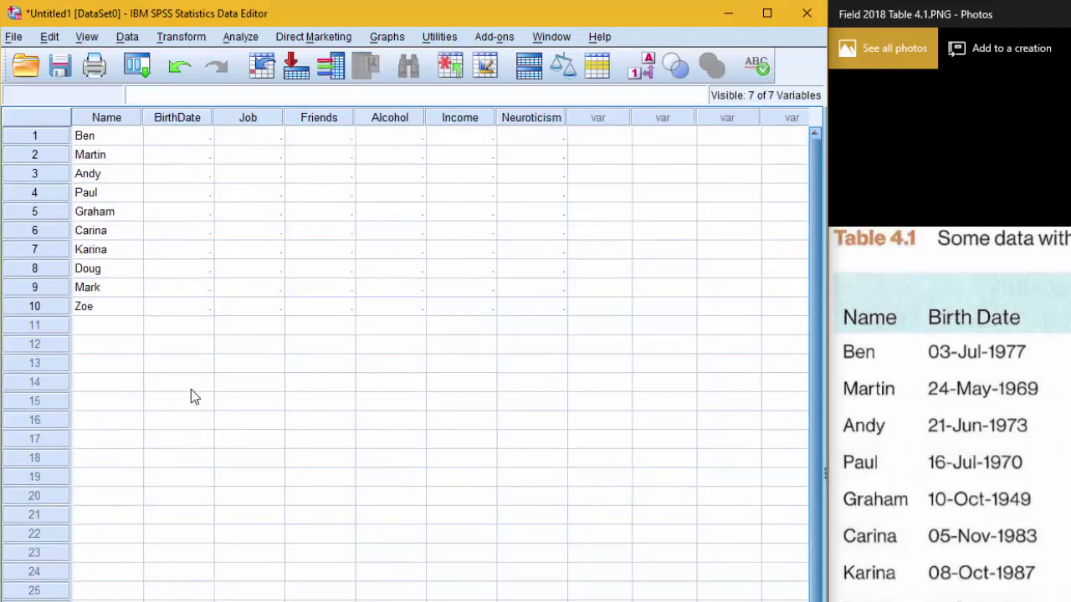
left_click(182, 140)
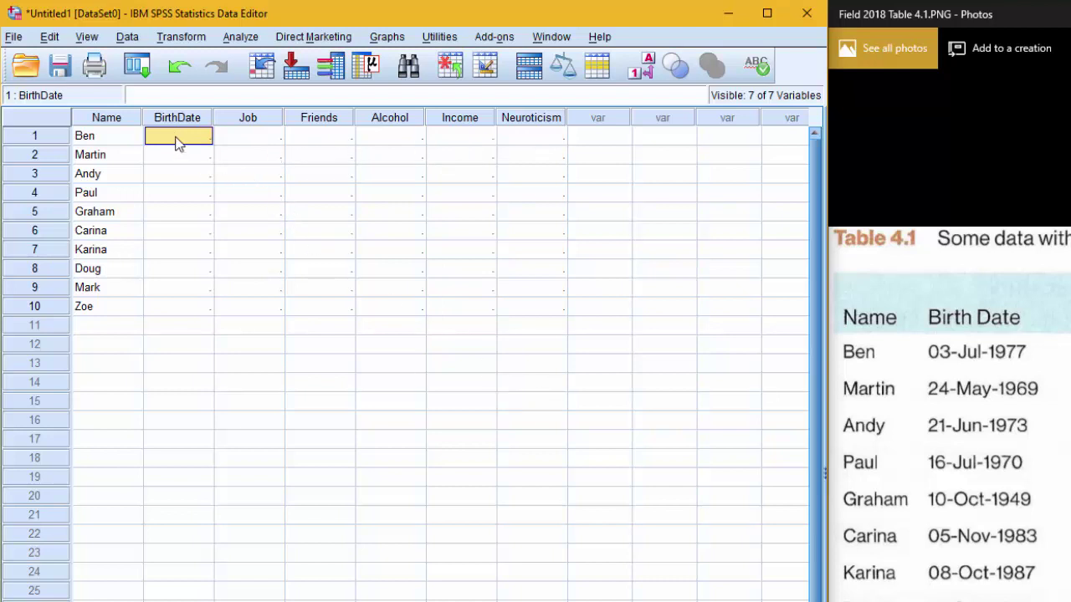
type("30")
key("BackSpace")
key("BackSpace")
type("03-jul-1977")
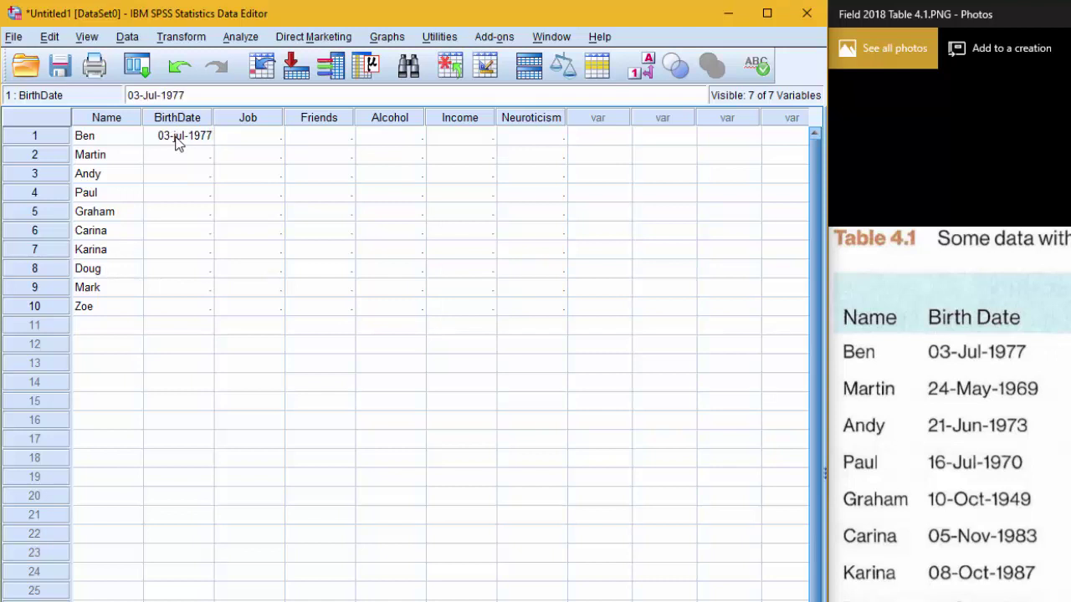
key("Return")
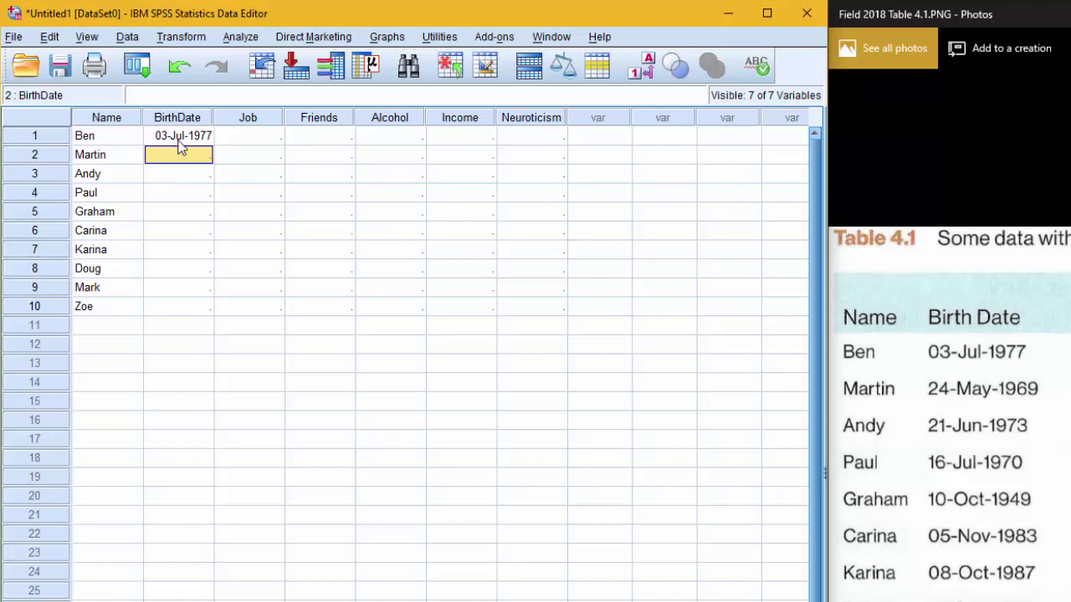
Fill Ben's row with Job 1, Friends 5, Alcohol 10, Income 20000, Neuroticism 10.
left_click(184, 139)
left_click(237, 139)
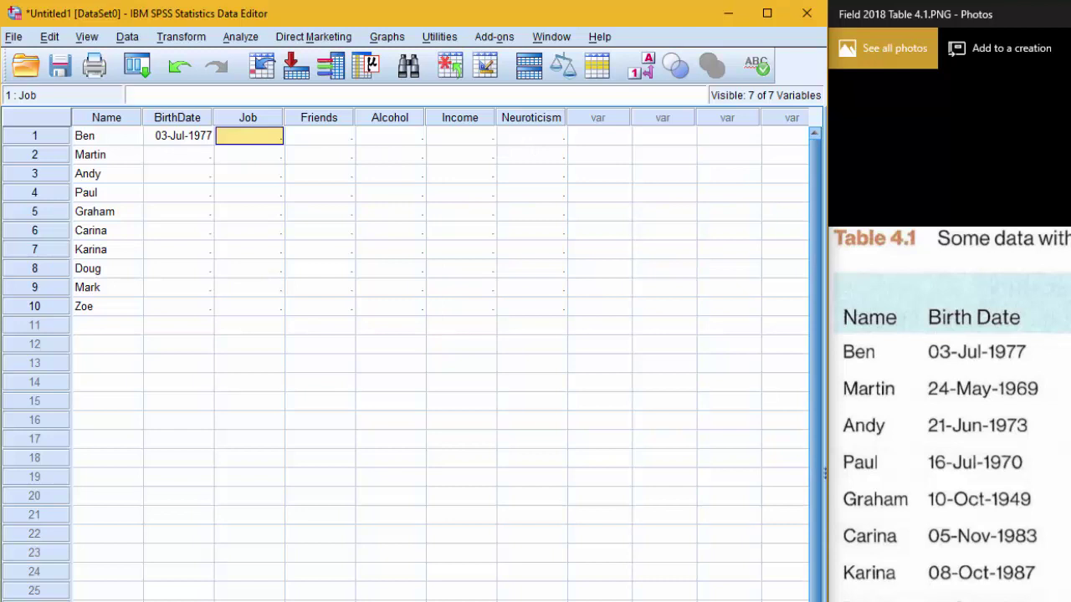
type("1")
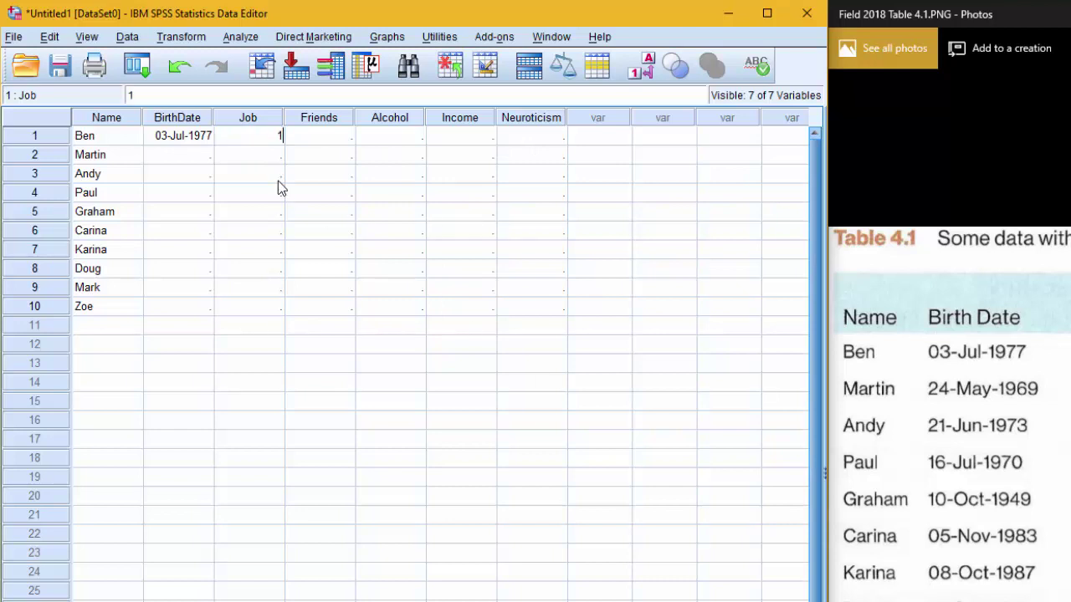
key("Tab")
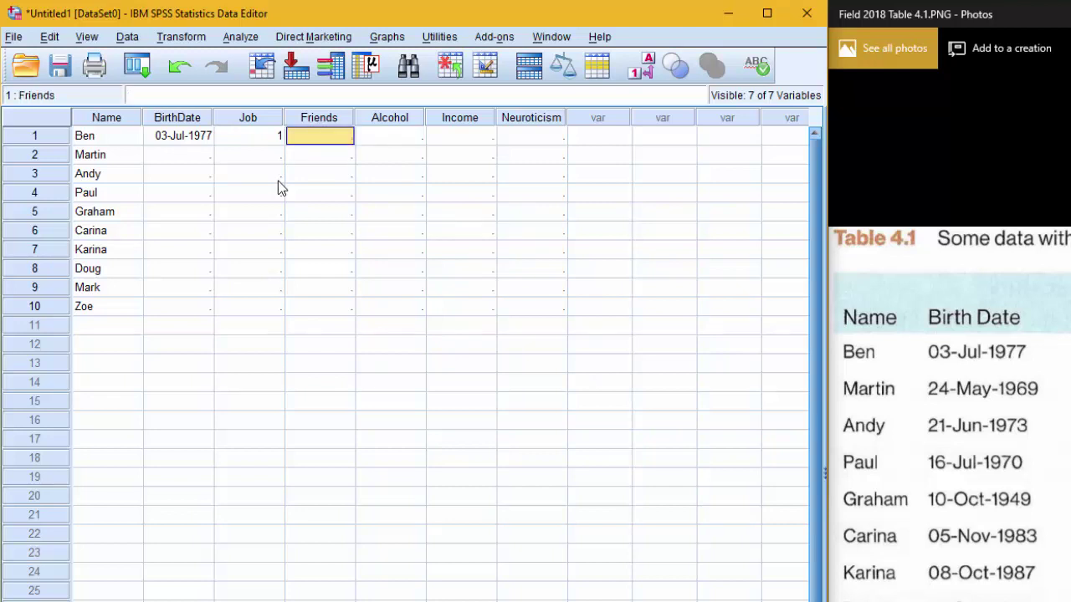
type("5")
key("Tab")
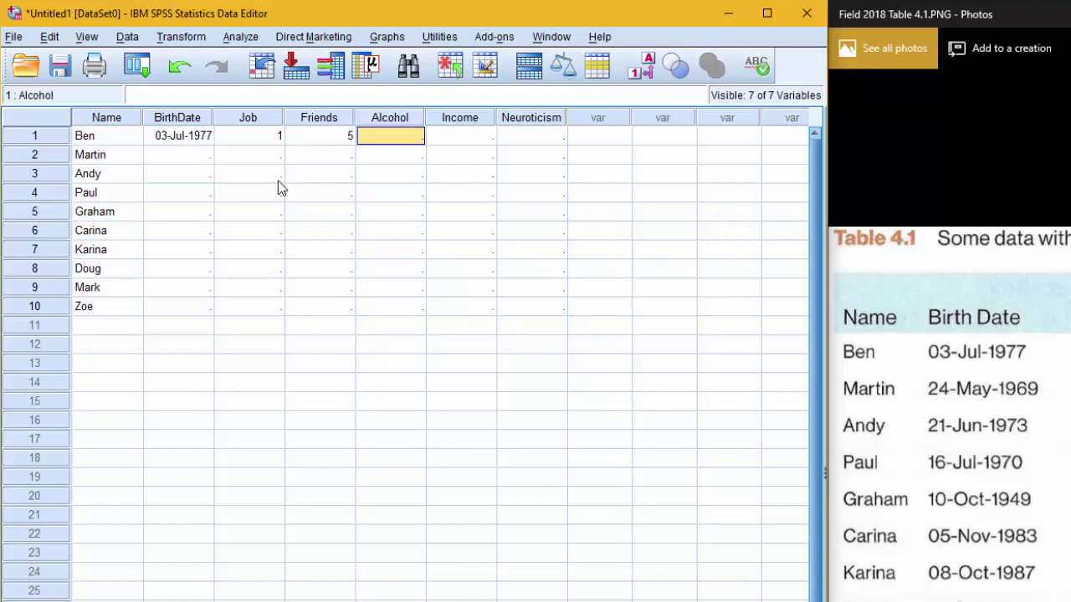
type("10")
key("Tab")
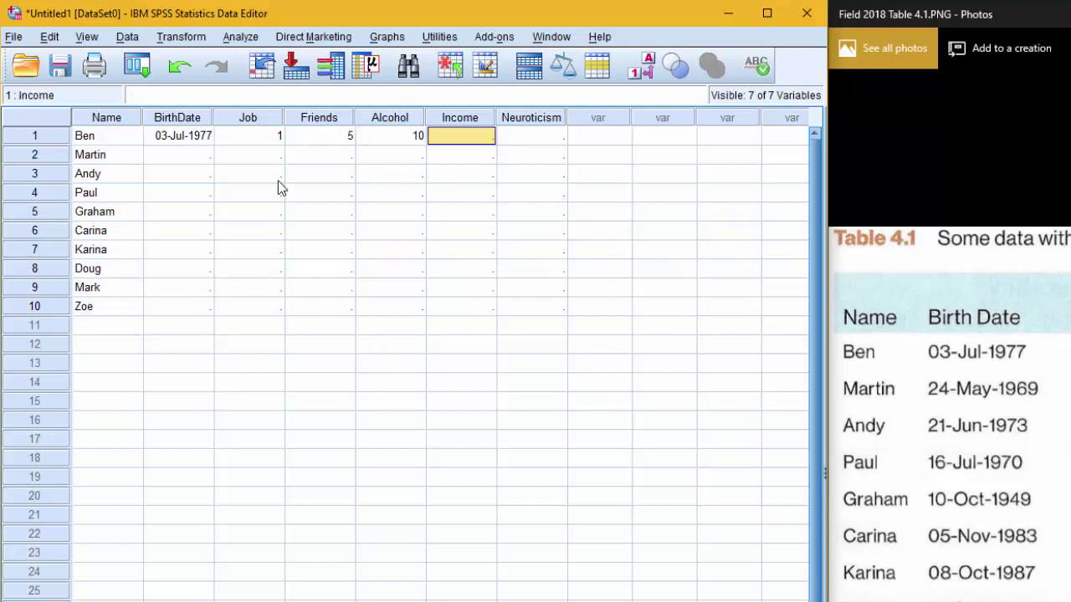
type("20000")
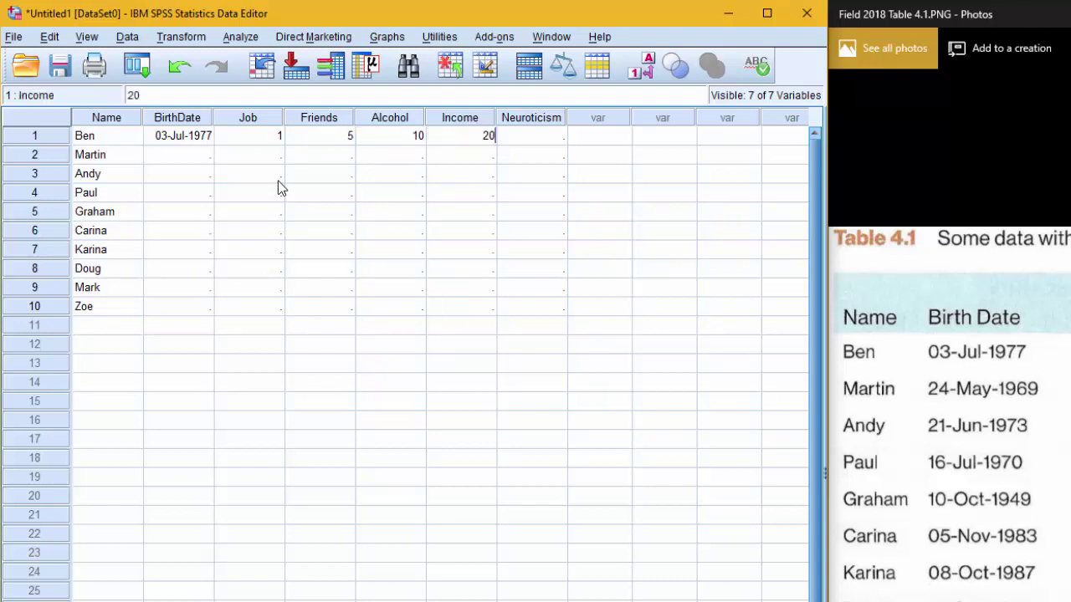
key("Tab")
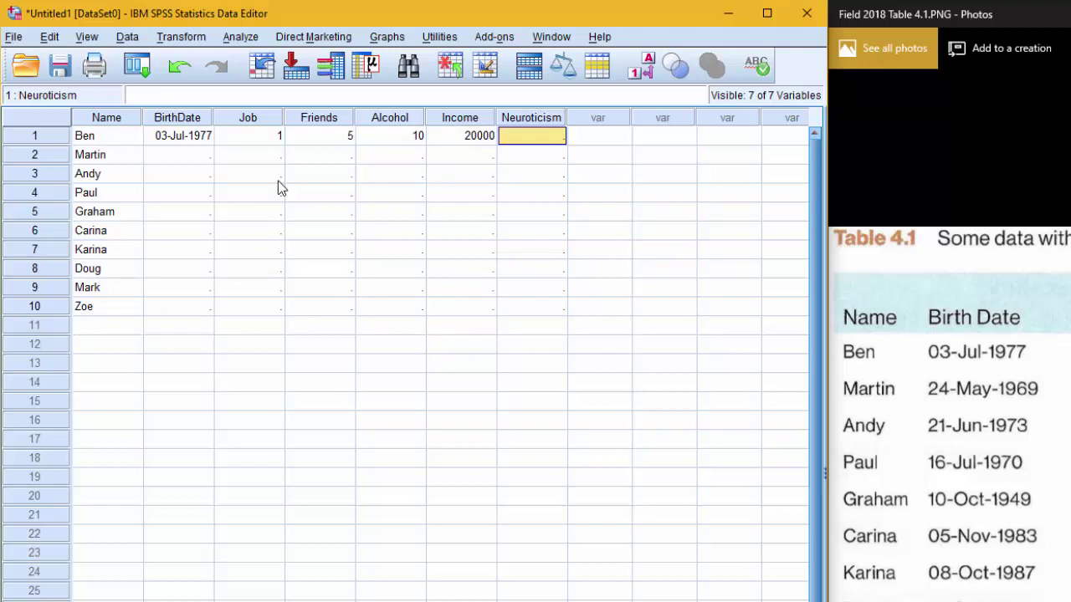
type("10")
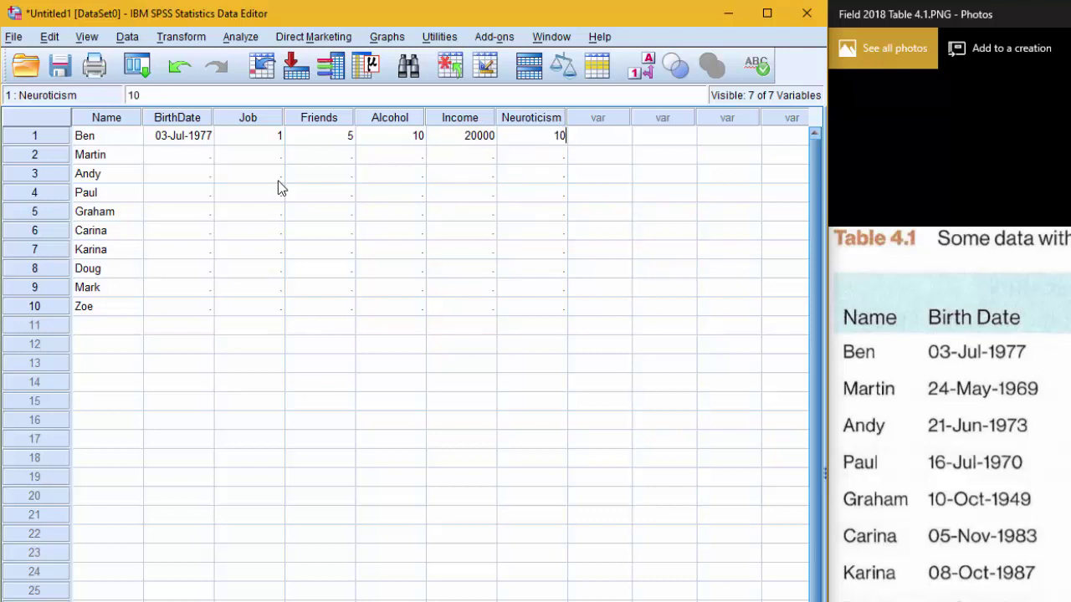
key("Return")
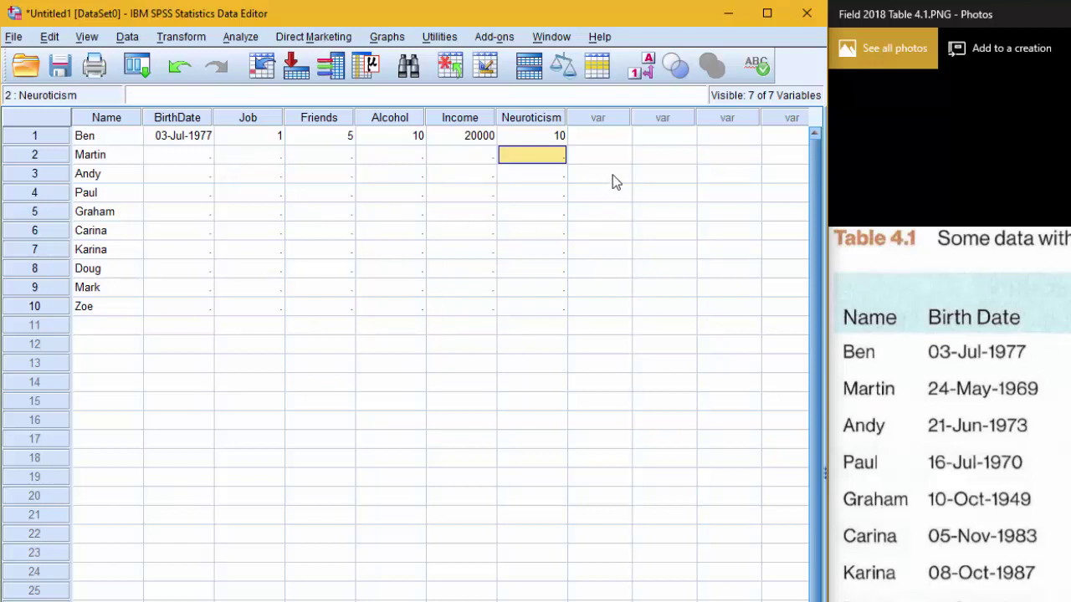
Toggle the Value Labels display on and off twice to compare Job's labels and codes.
left_click(648, 72)
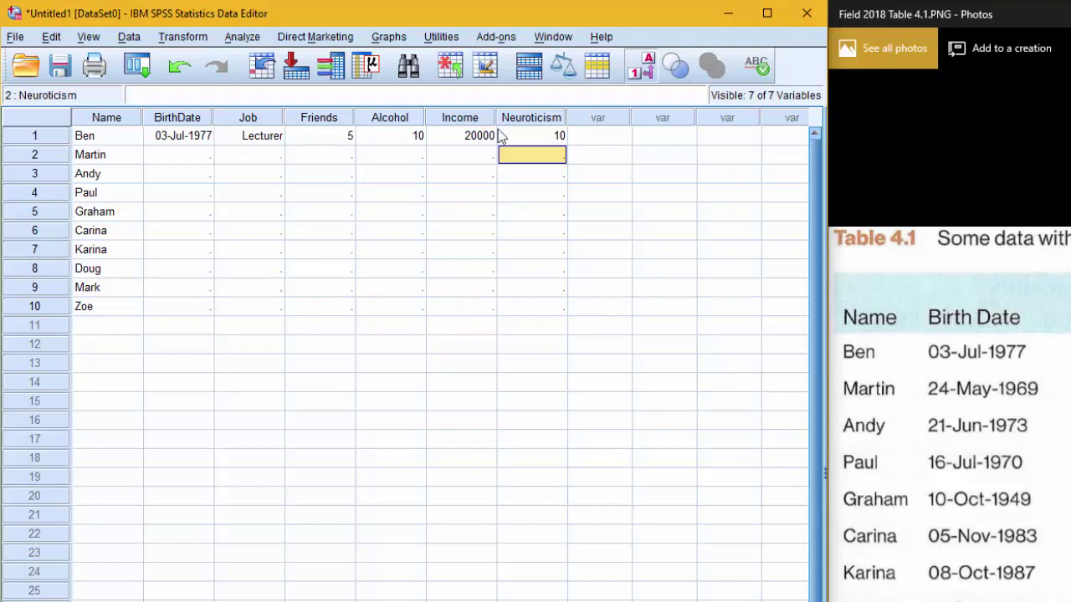
left_click(643, 74)
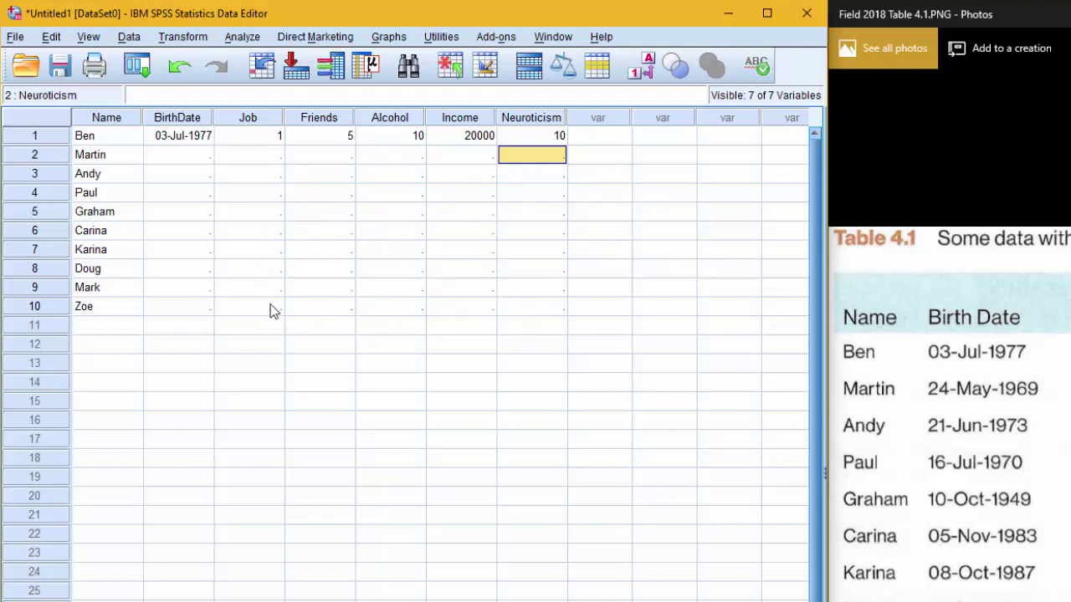
left_click(645, 72)
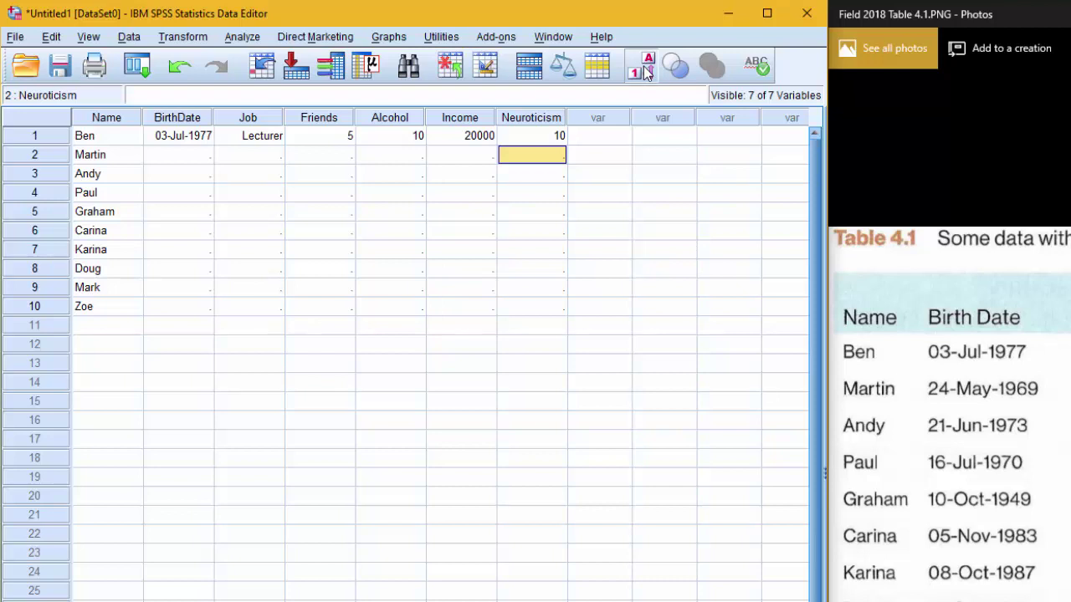
left_click(644, 72)
Enter birth dates 24-May-1969 through 12-Nov-1984 and job codes 1,1,1,1,0,0,0,0,0 for rows 2–10.
left_click(185, 156)
type("24-May-1969")
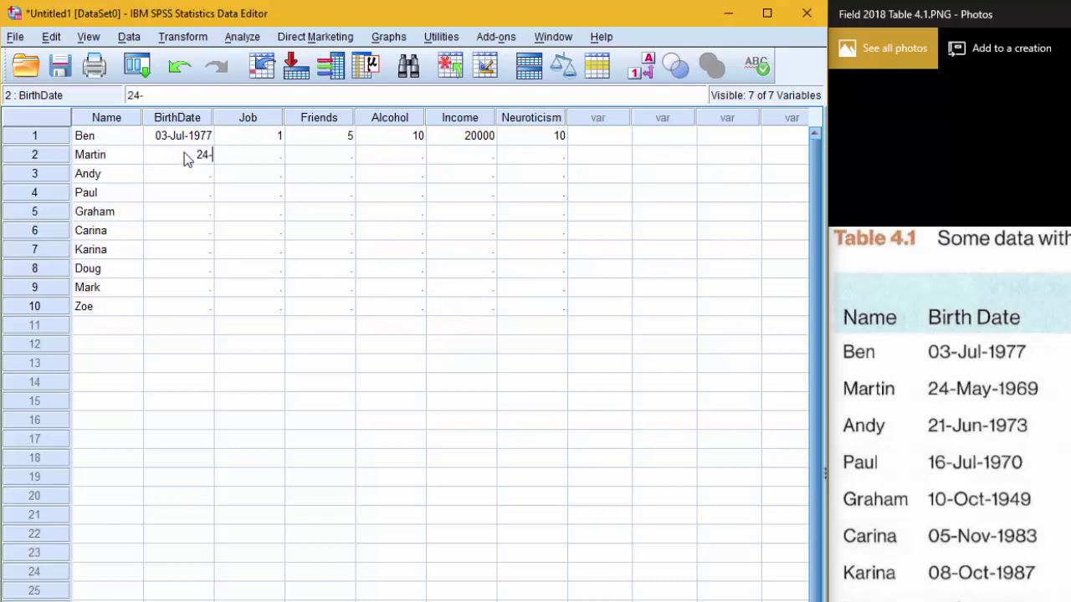
key("Tab")
type("1")
key("Return")
type("1 1 1 0 0 0 0 ")
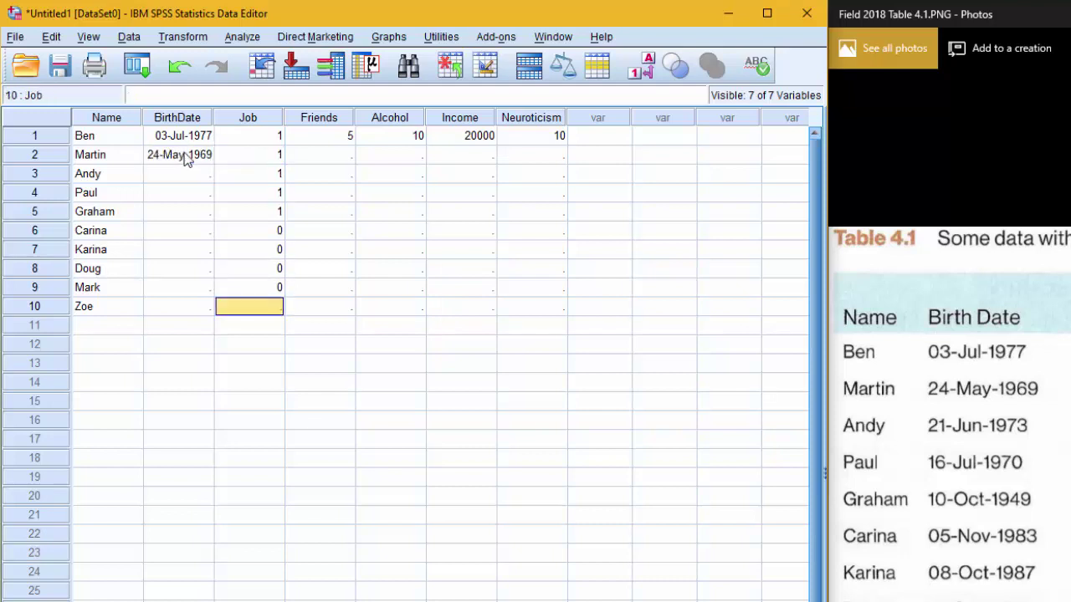
type("0")
key("Left")
key("Up")
key("Up")
key("Up")
key("Up")
key("Up")
key("Up")
key("Up")
type("21-Jun-1973 16-Jul-1970 10-Oct-1949")
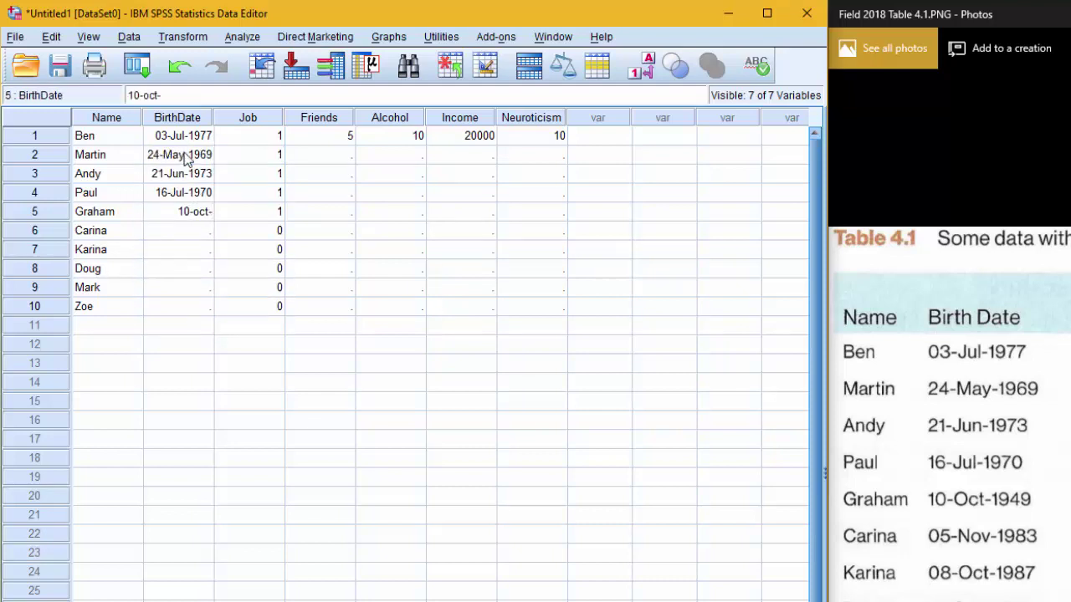
key("Return")
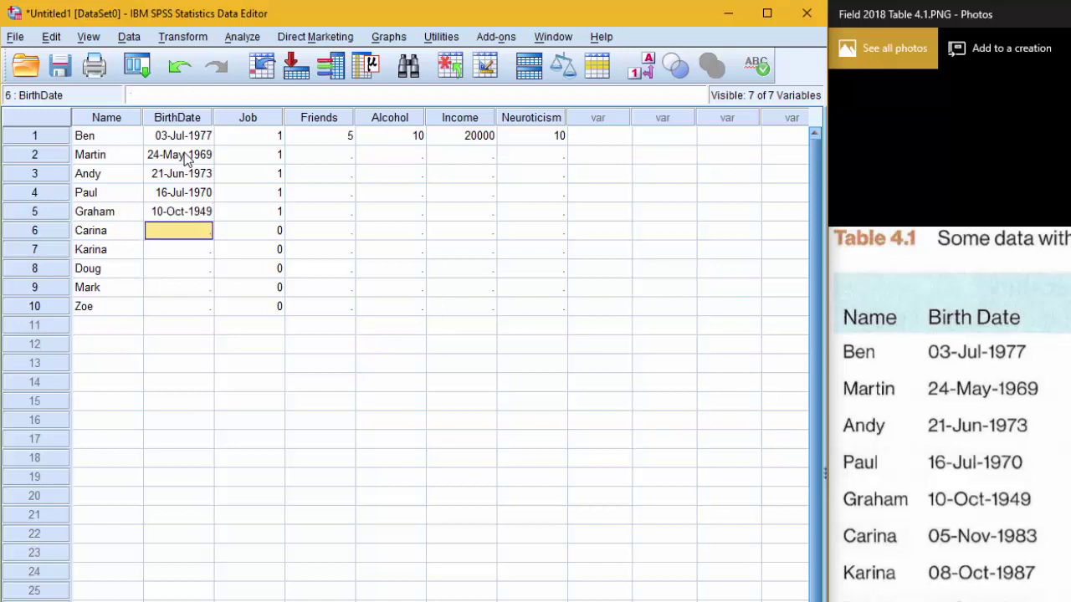
type("05-Nov-1983 08-Oct-1987 16-Sep-1989 20-May-1973 12-Nov-1984")
Enter Friends values 2, 0, 4, 1, 10, 12, 15, 12, 17, income 10000 and neuroticism 17, 14.
key("Right")
key("Right")
key("Up")
key("Up")
key("Up")
key("Up")
key("Up")
key("Up")
key("Up")
key("Up")
type("2 0 4 1 ")
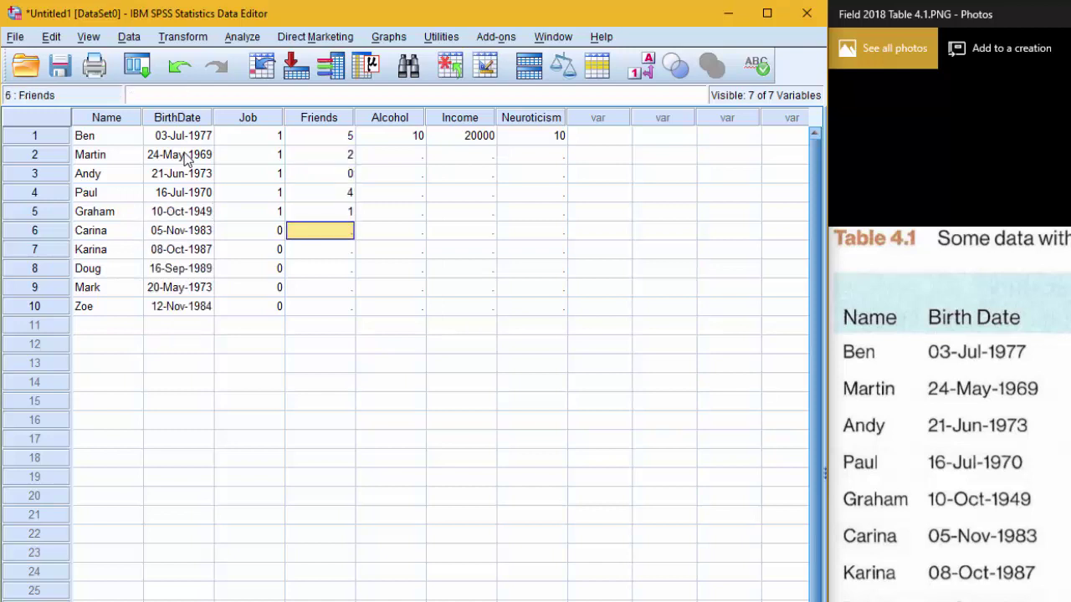
type("10 12 15 12 17")
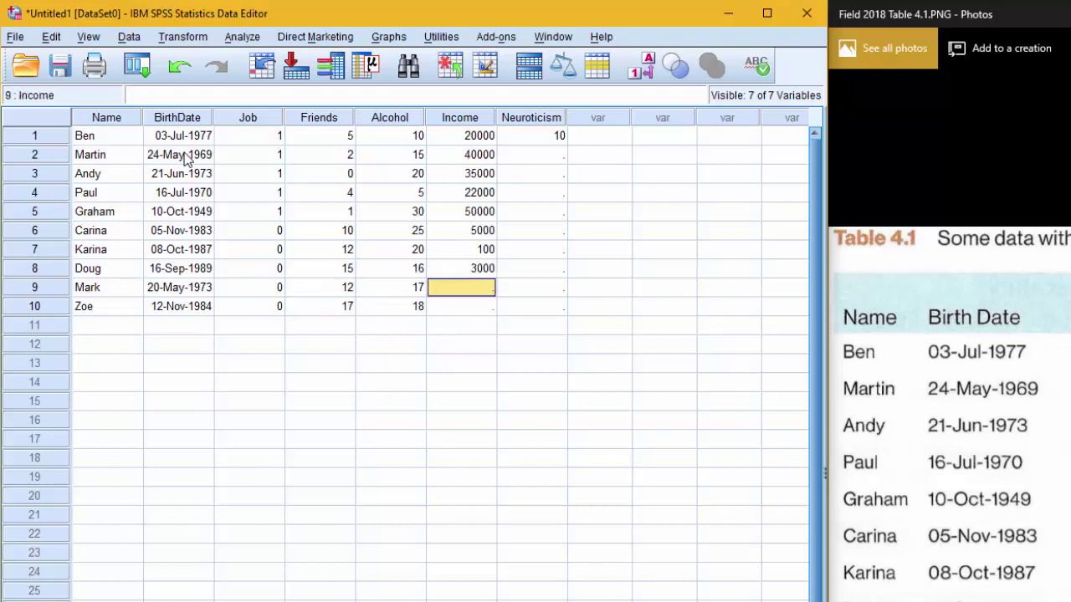
type("10000")
key("Return")
type("10")
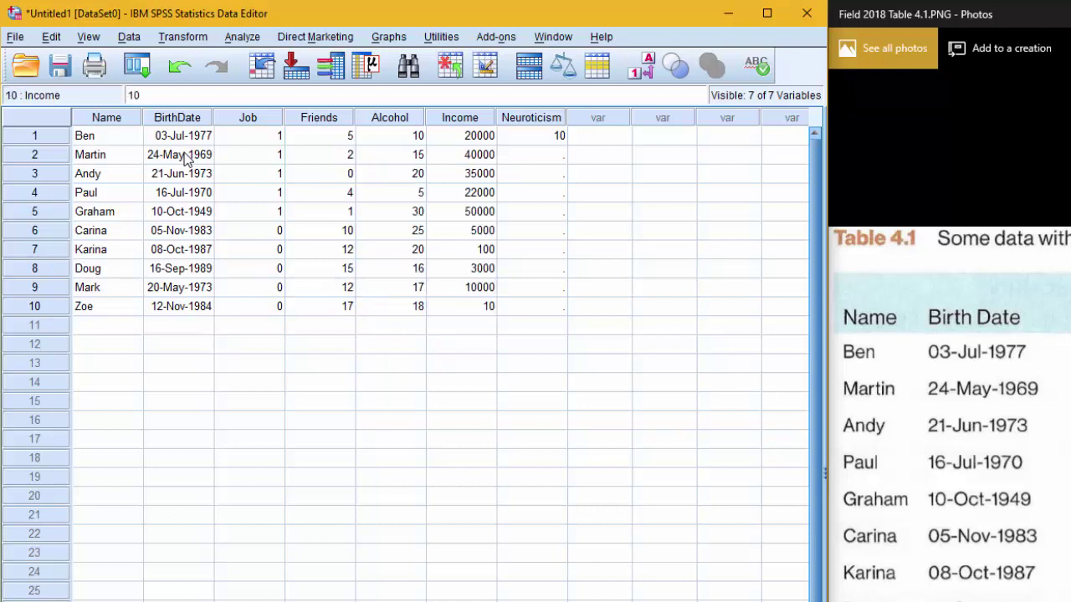
key("Up")
key("Right")
key("Up")
key("Up")
key("Up")
key("Up")
key("Up")
key("Up")
key("Up")
type("17 14")
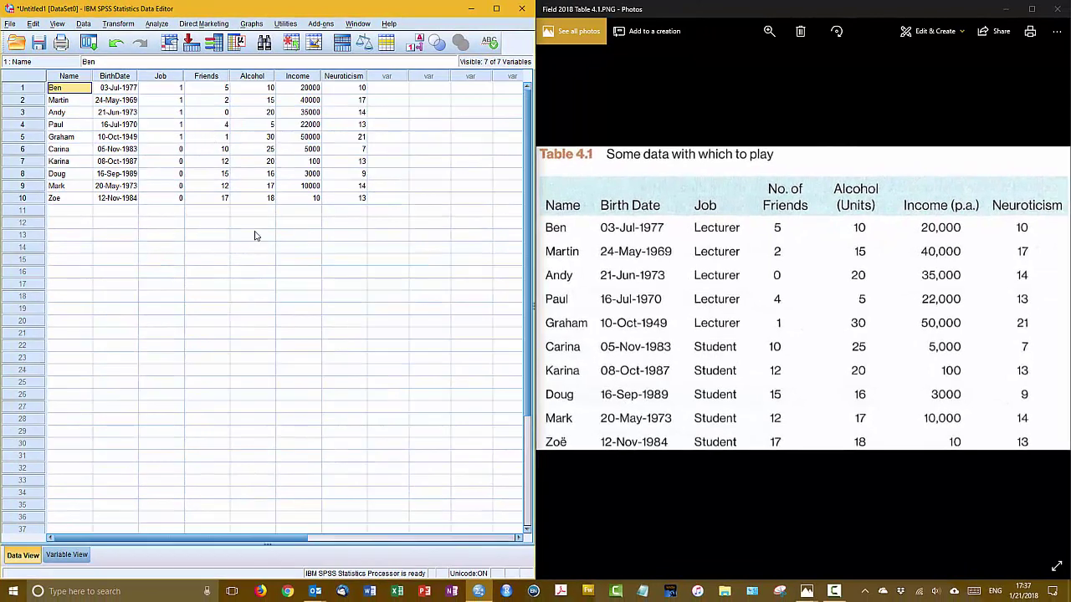
Preview Job as Lecturer/Student labels, revert to numeric codes, and maximize the Data Editor.
left_click(416, 44)
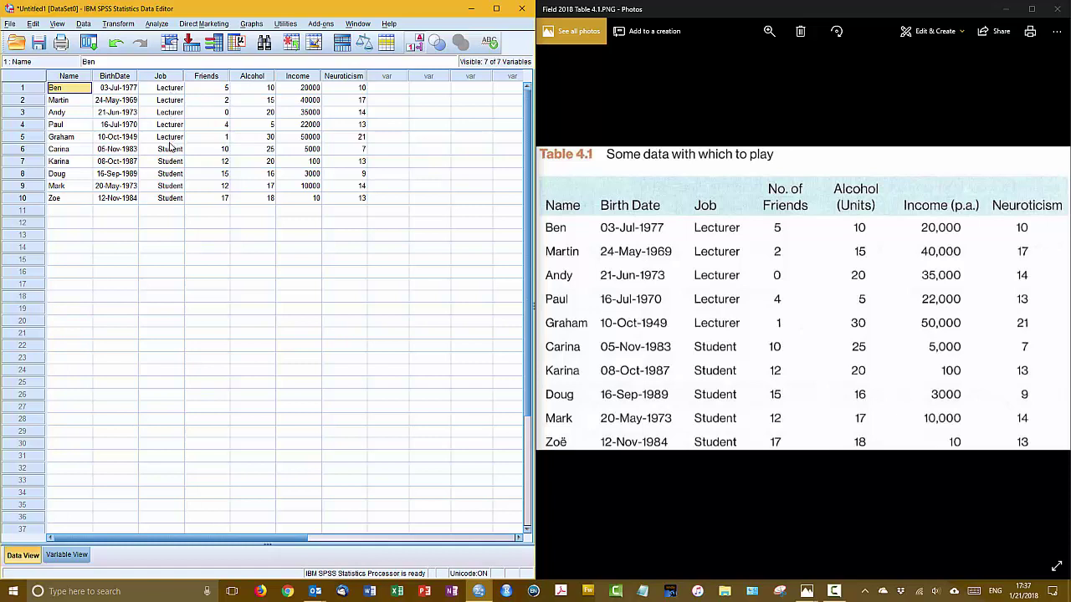
left_click(419, 44)
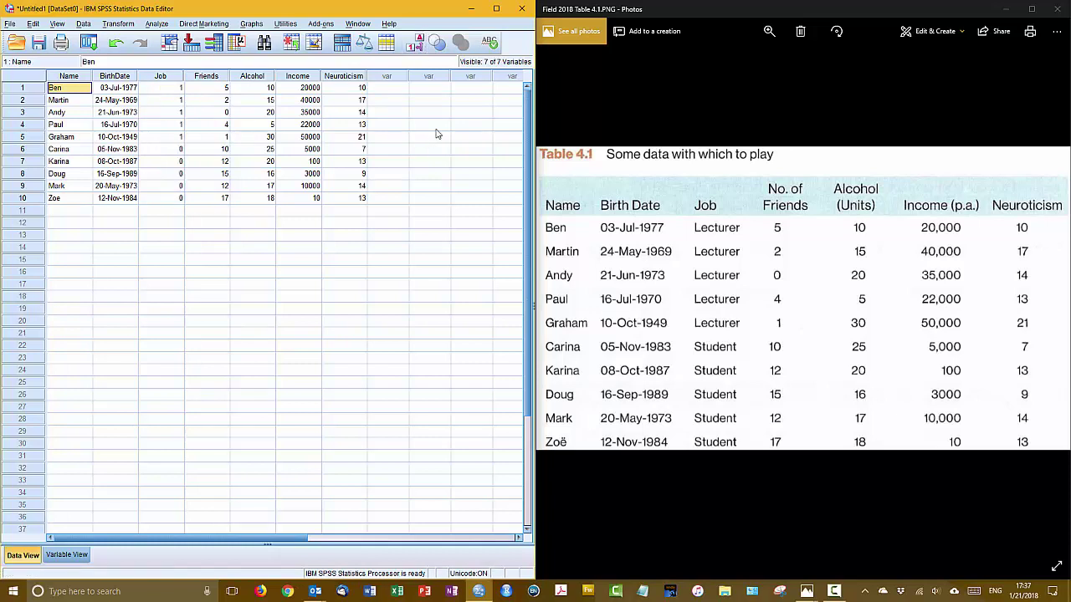
left_click(496, 9)
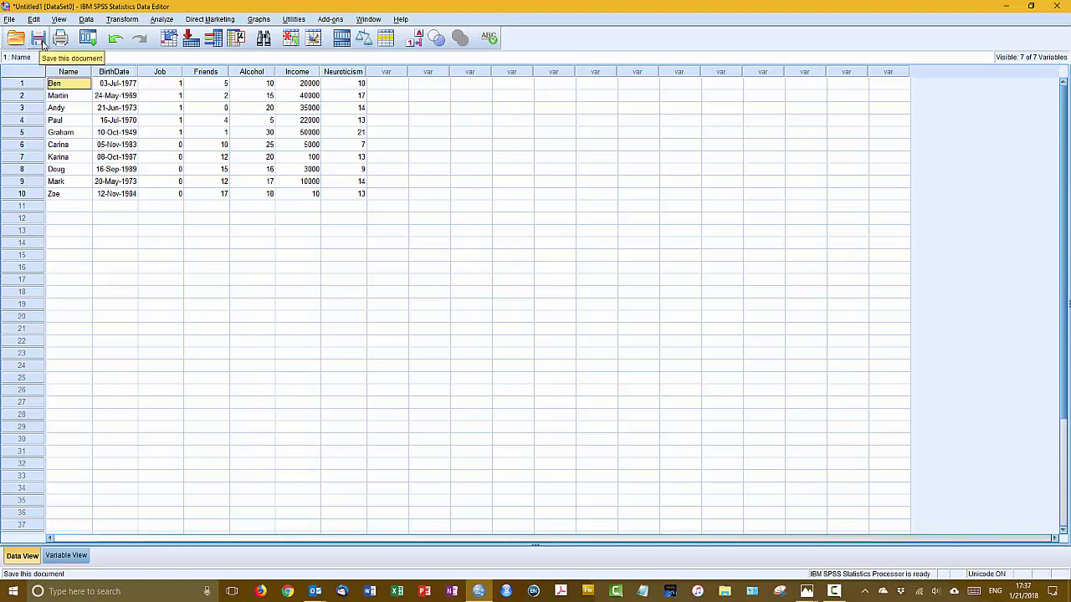
Save the dataset as 'Field 2018 Table 4.1.sav' in Documents › EDFI 7510 Quant 1 › Sample Data.
left_click(40, 42)
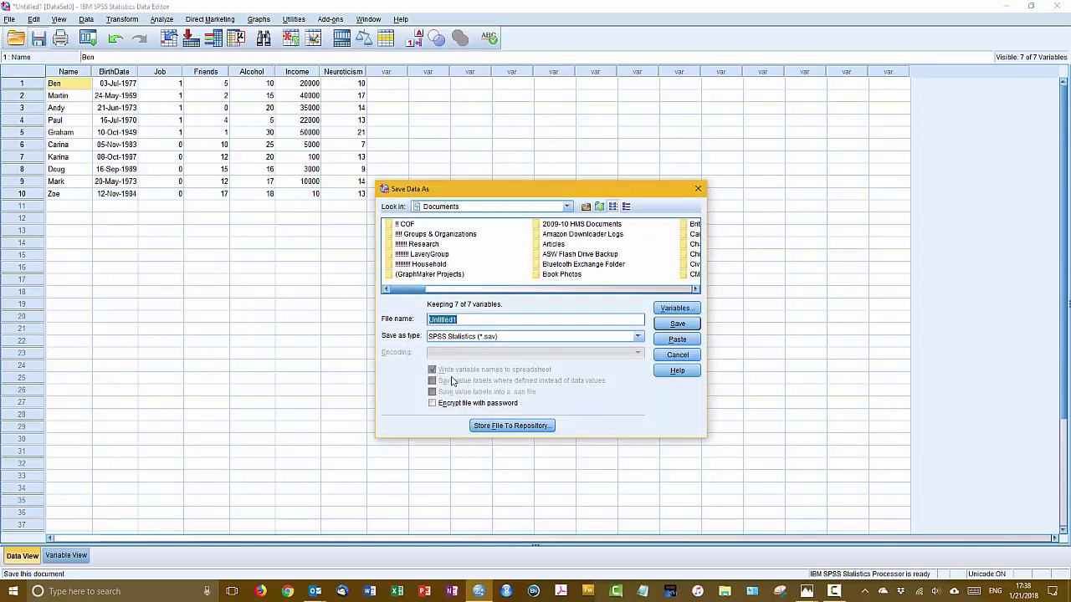
double_click(436, 234)
double_click(490, 258)
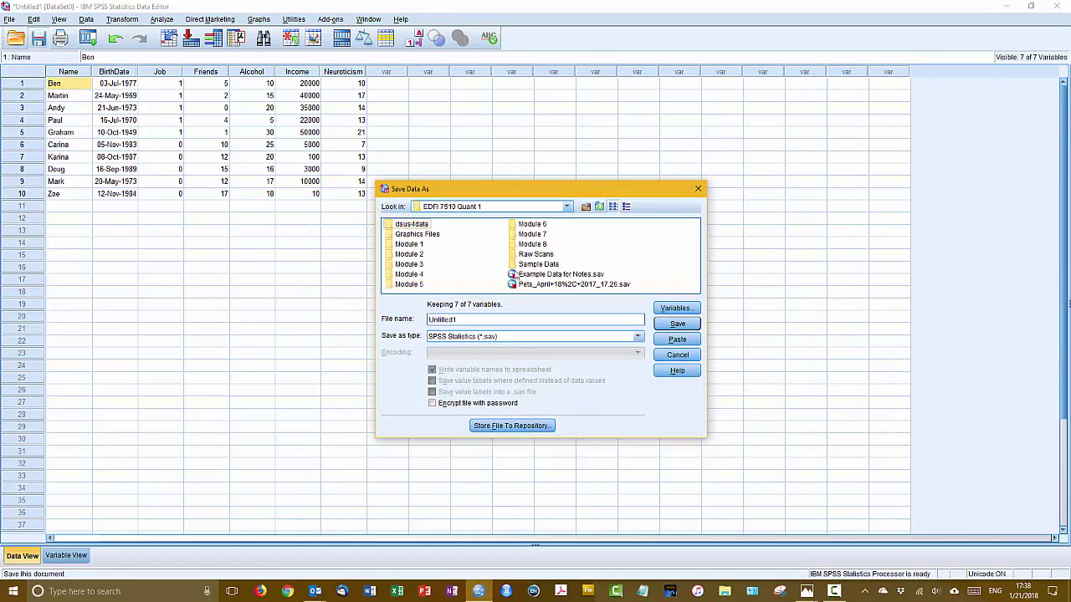
double_click(538, 264)
type("Field 2018 Table 4.1")
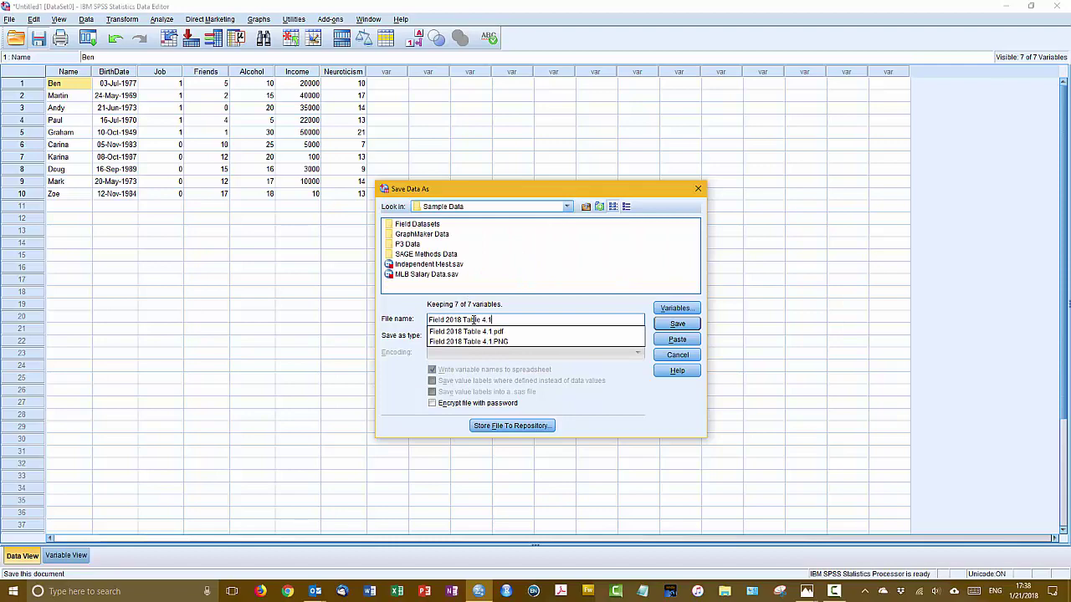
left_click(676, 325)
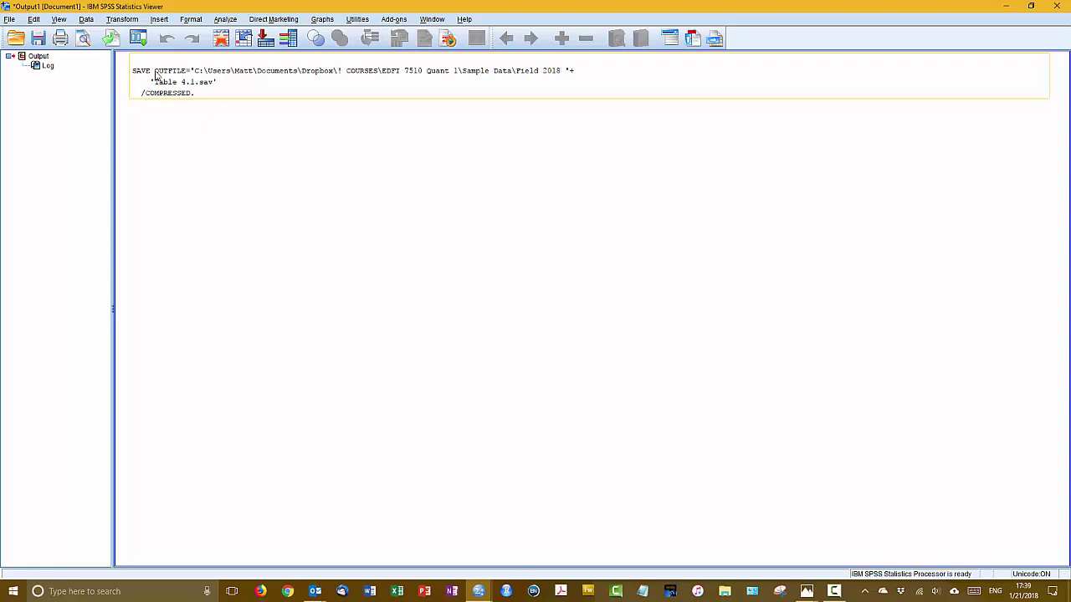
left_click(199, 76)
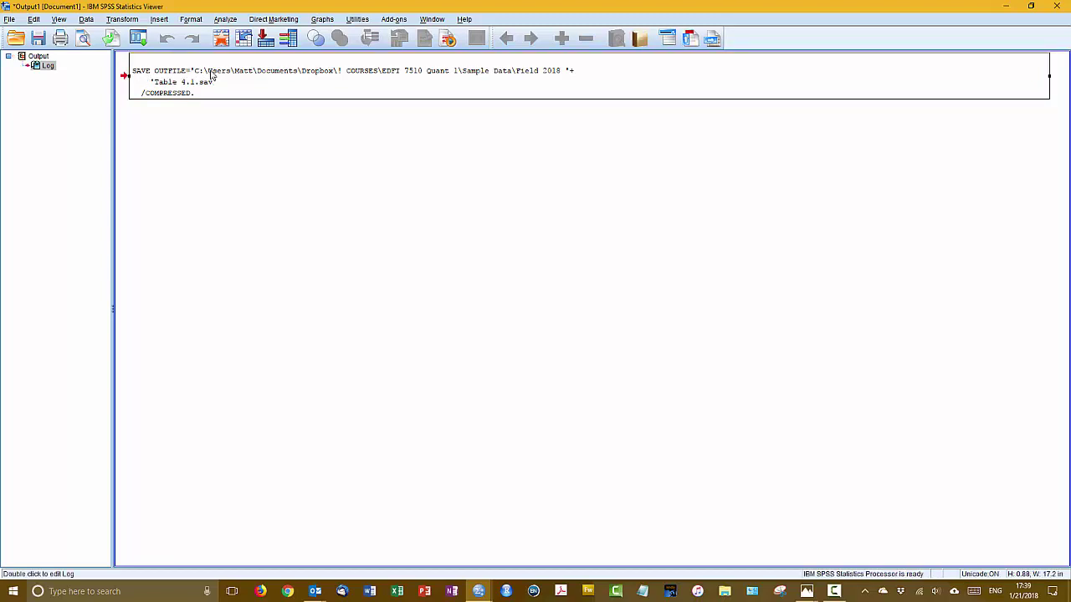
double_click(201, 75)
left_click_drag(196, 66, 558, 67)
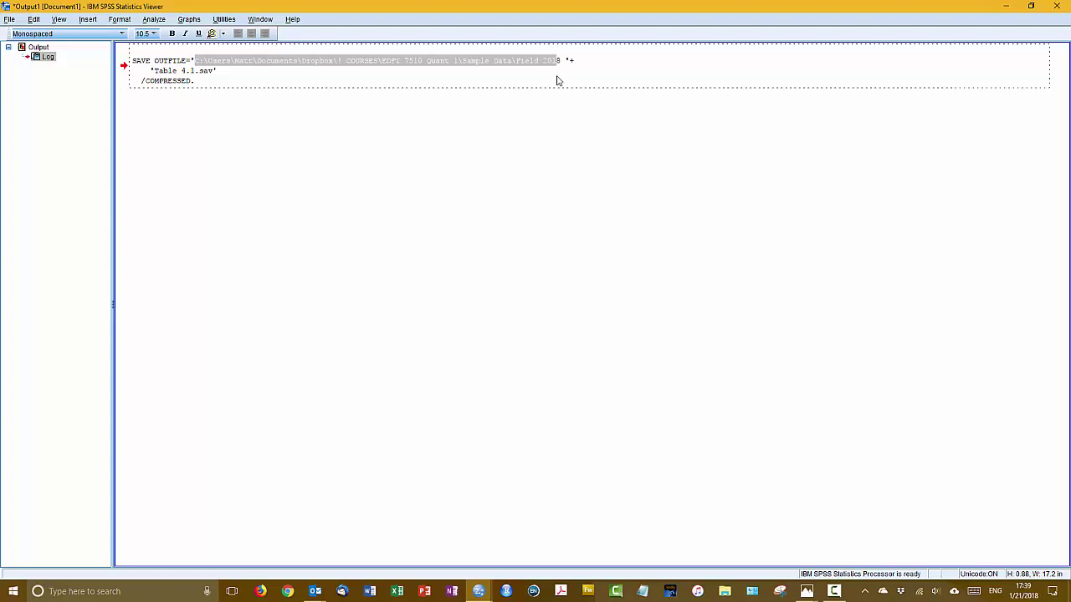
left_click(155, 74)
left_click_drag(154, 74, 214, 74)
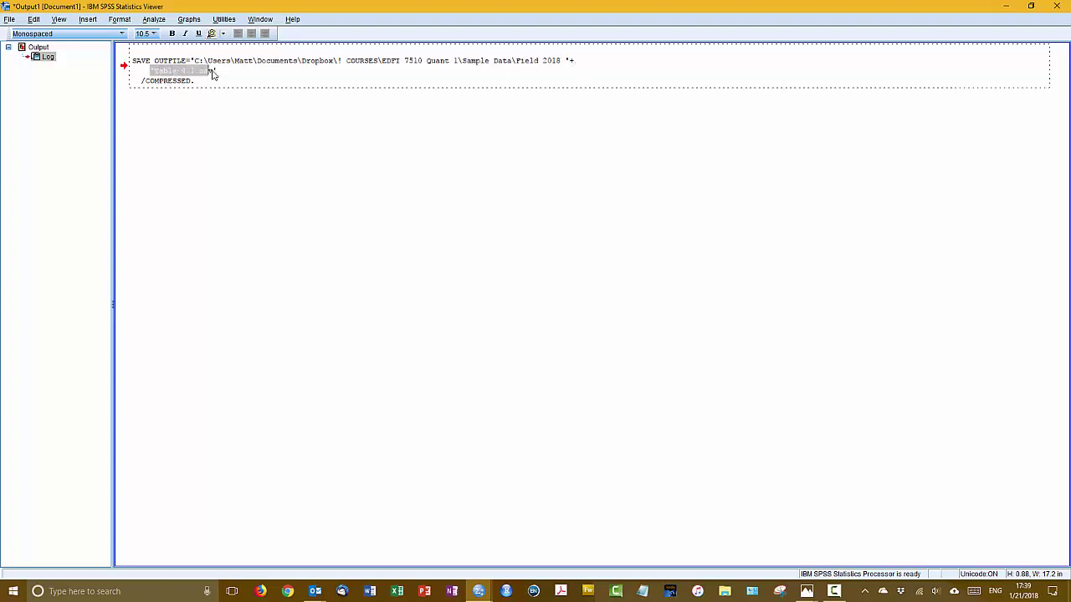
left_click(202, 77)
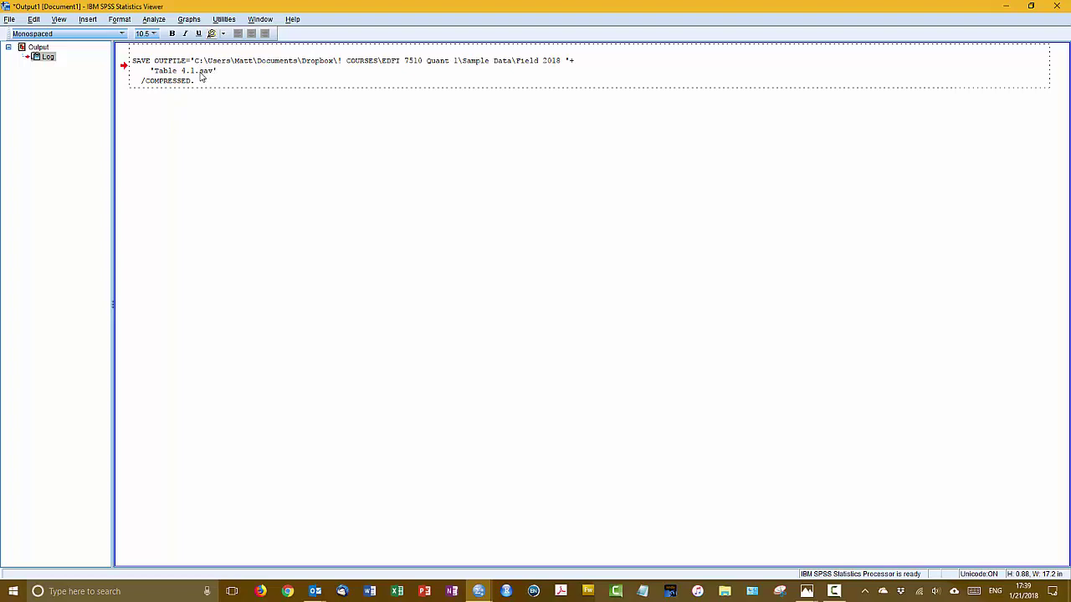
double_click(201, 76)
left_click(220, 81)
left_click(339, 114)
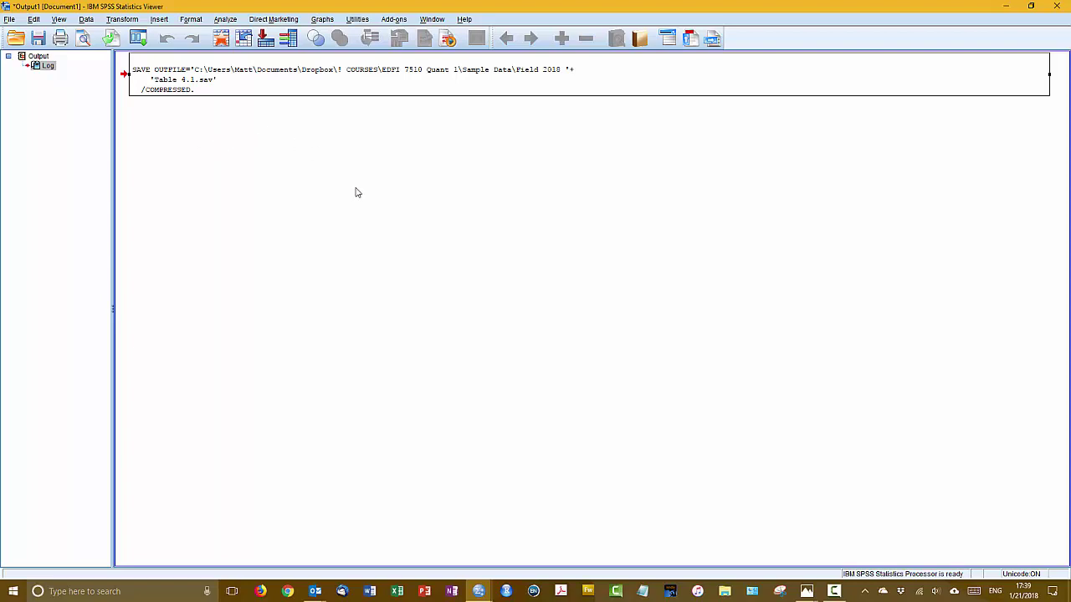
Bring the Data Editor showing the saved Field 2018 Table 4.1.sav data back to the front.
mouse_move(475, 594)
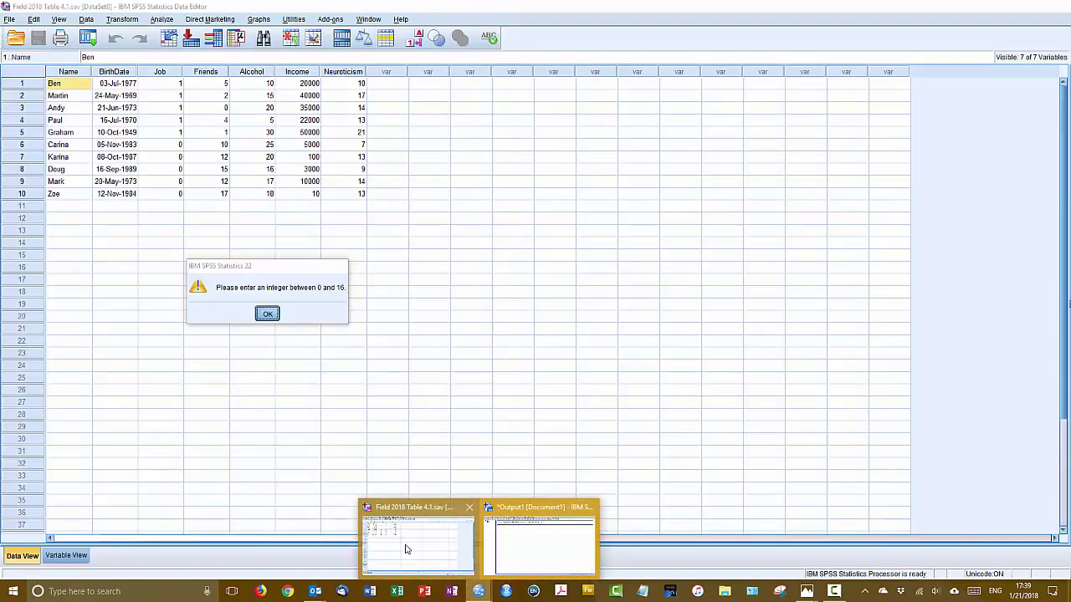
left_click(407, 549)
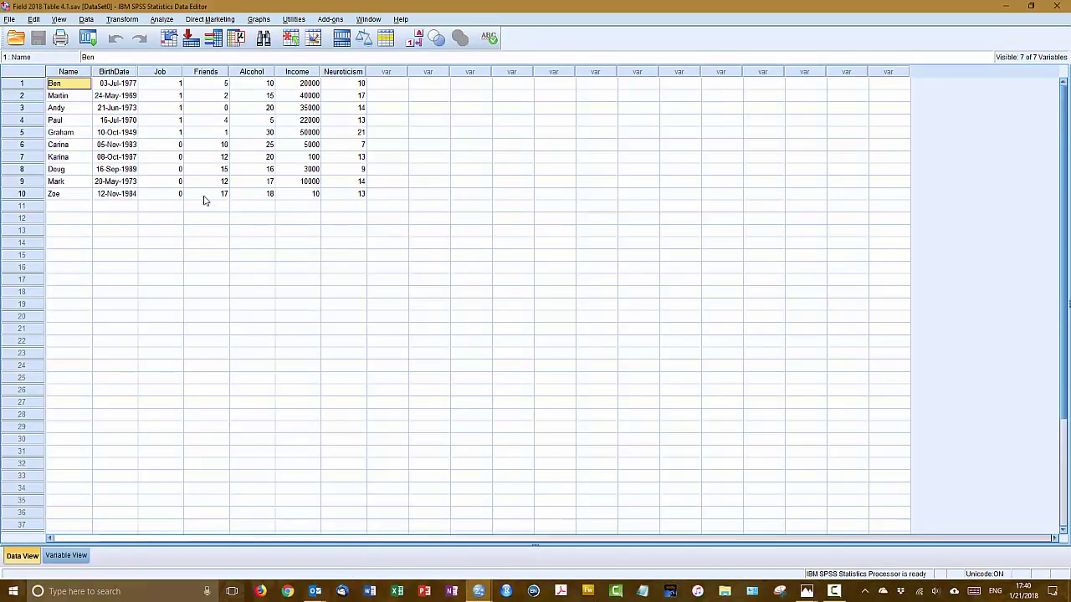